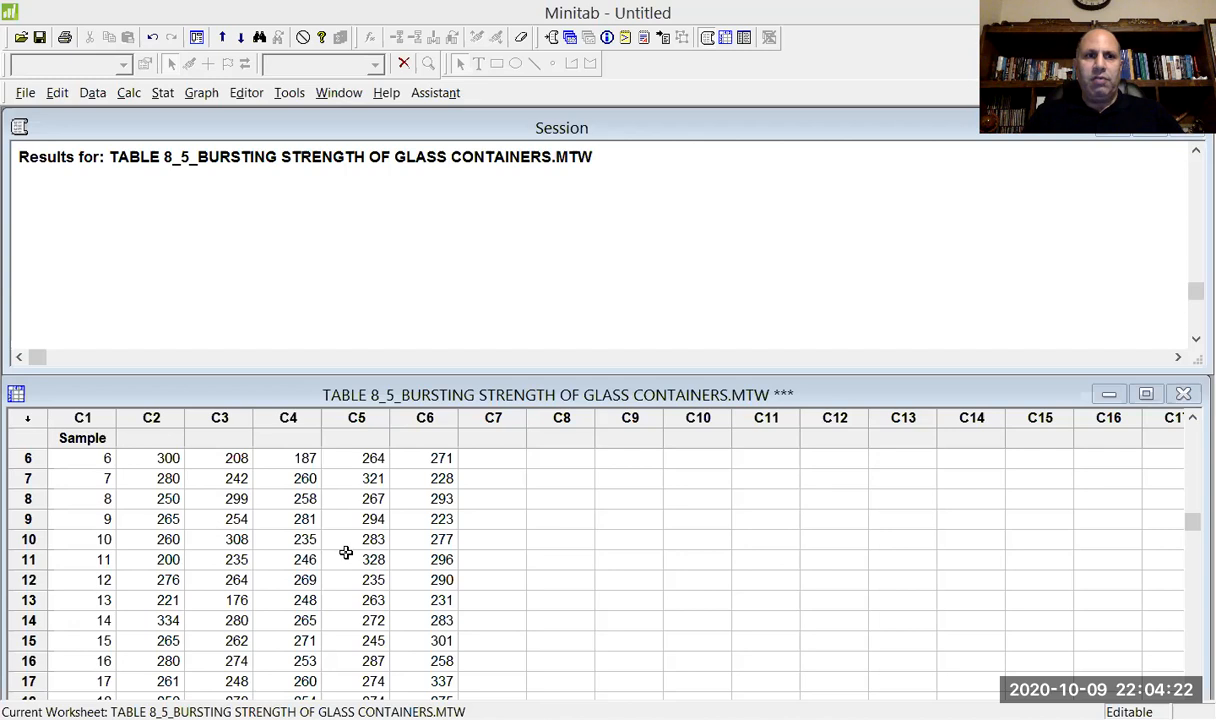
# Start a capability analysis for the normal distribution and clear the columns given for subgroups across rows
pyautogui.moveTo(1188, 521); pyautogui.dragTo(1171, 683)
pyautogui.moveTo(1190, 604); pyautogui.dragTo(1197, 420)
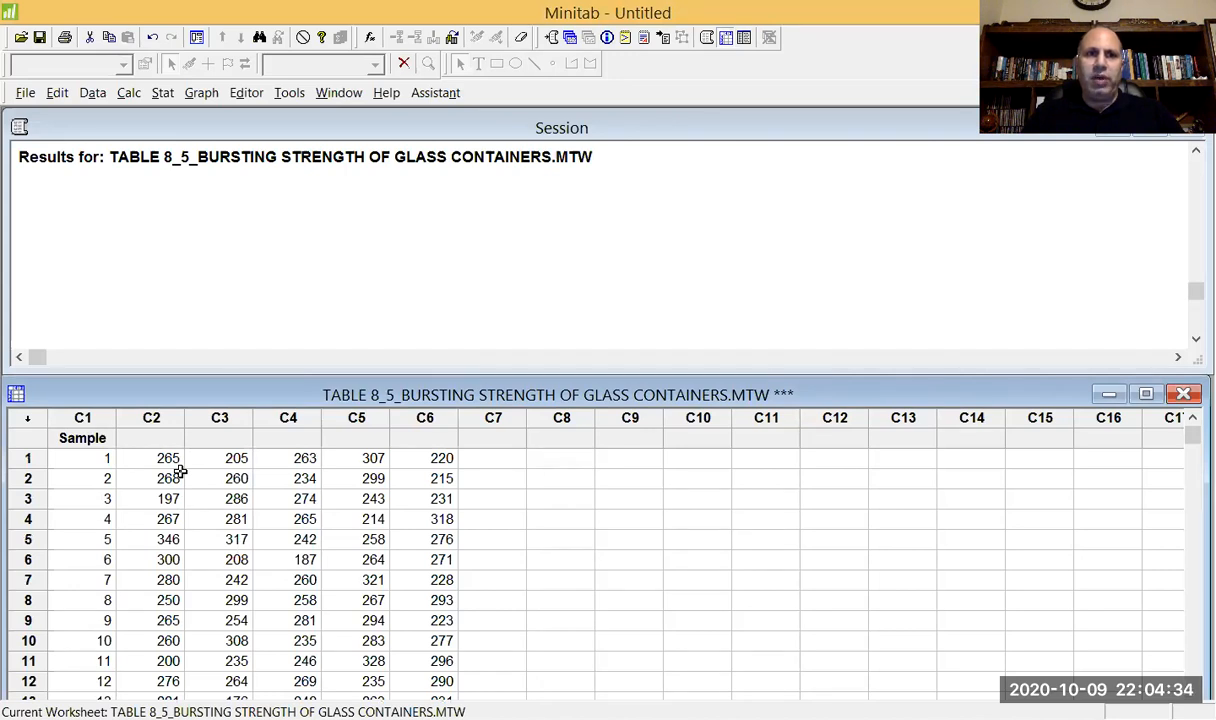
pyautogui.click(166, 100)
pyautogui.moveTo(225, 228)
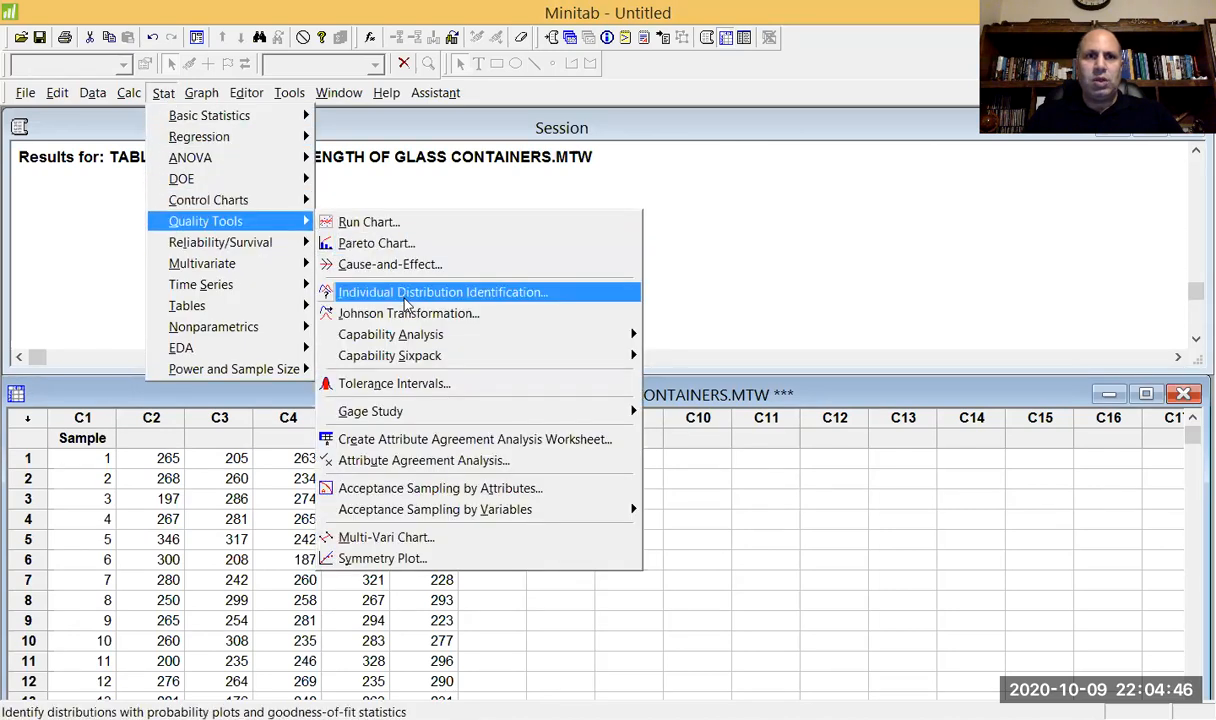
pyautogui.moveTo(425, 343)
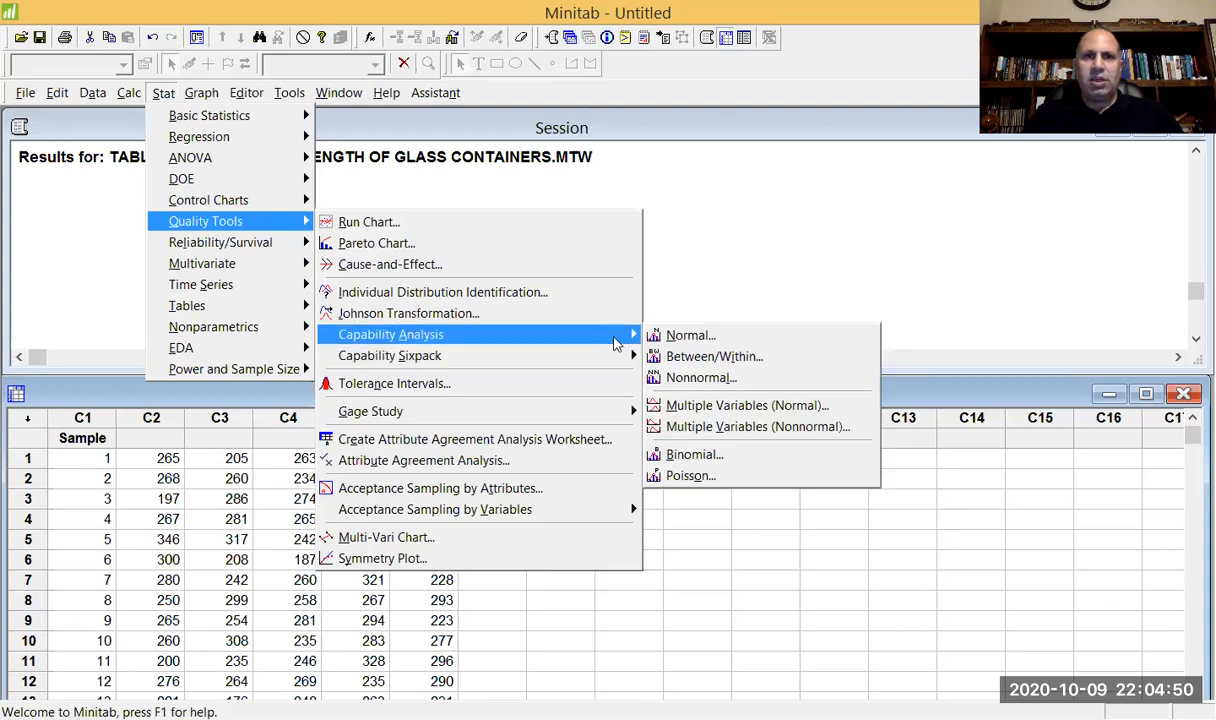
pyautogui.click(723, 341)
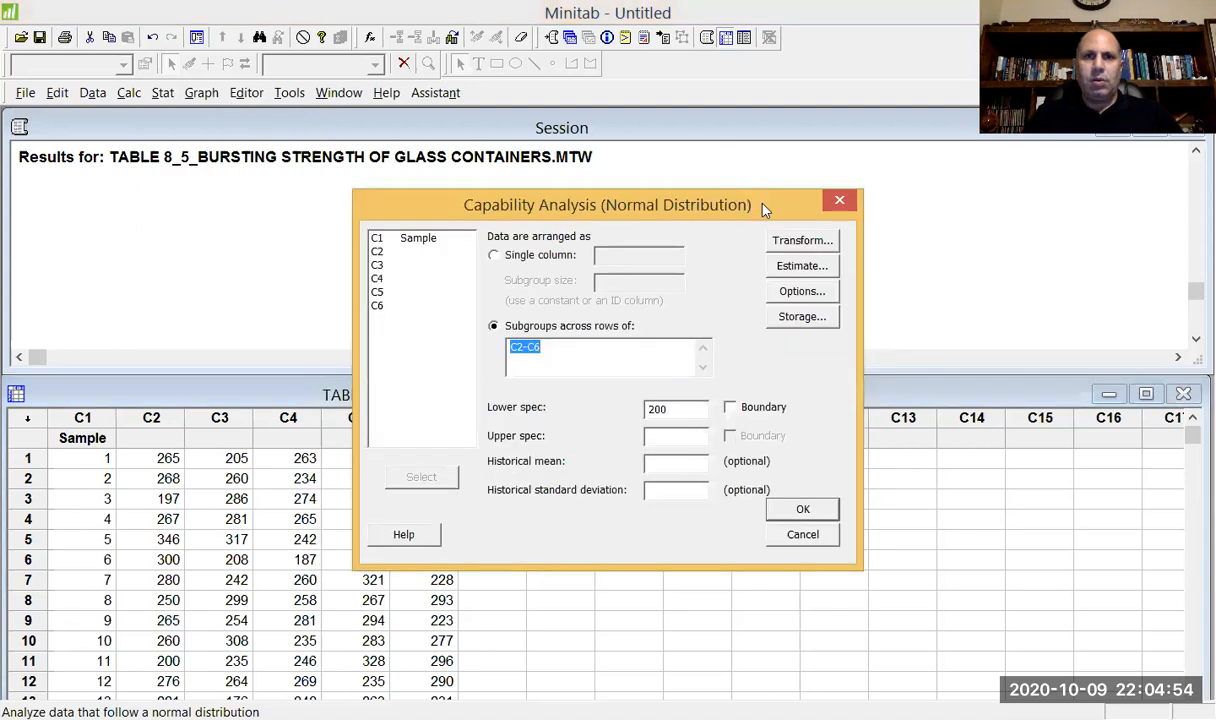
pyautogui.moveTo(762, 214); pyautogui.dragTo(744, 278)
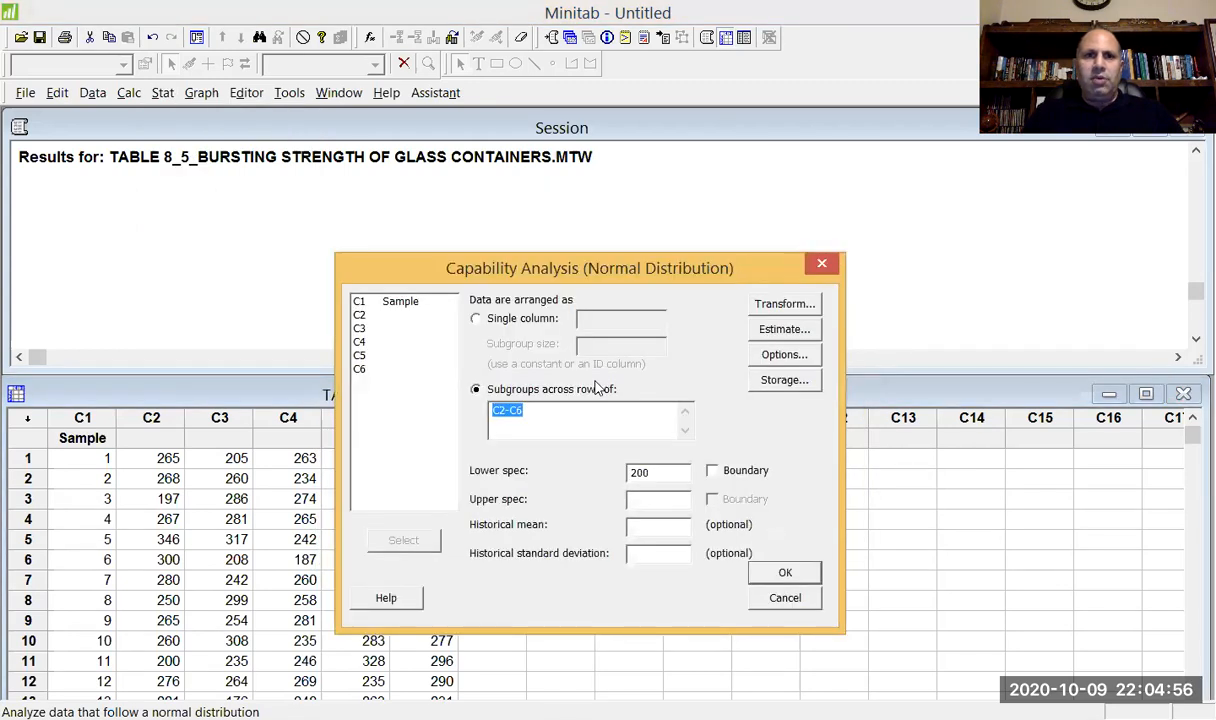
pyautogui.press('Delete')
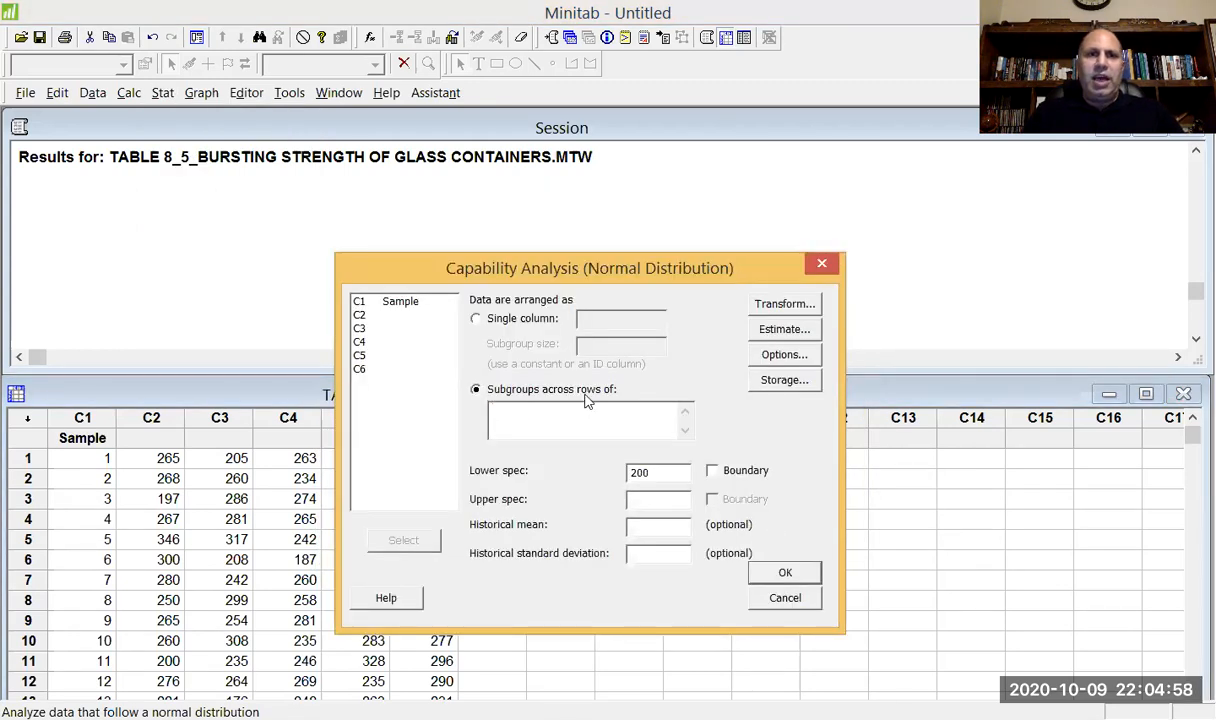
# Arrange the capability data as subgroups across rows of columns C2-C6
pyautogui.click(502, 319)
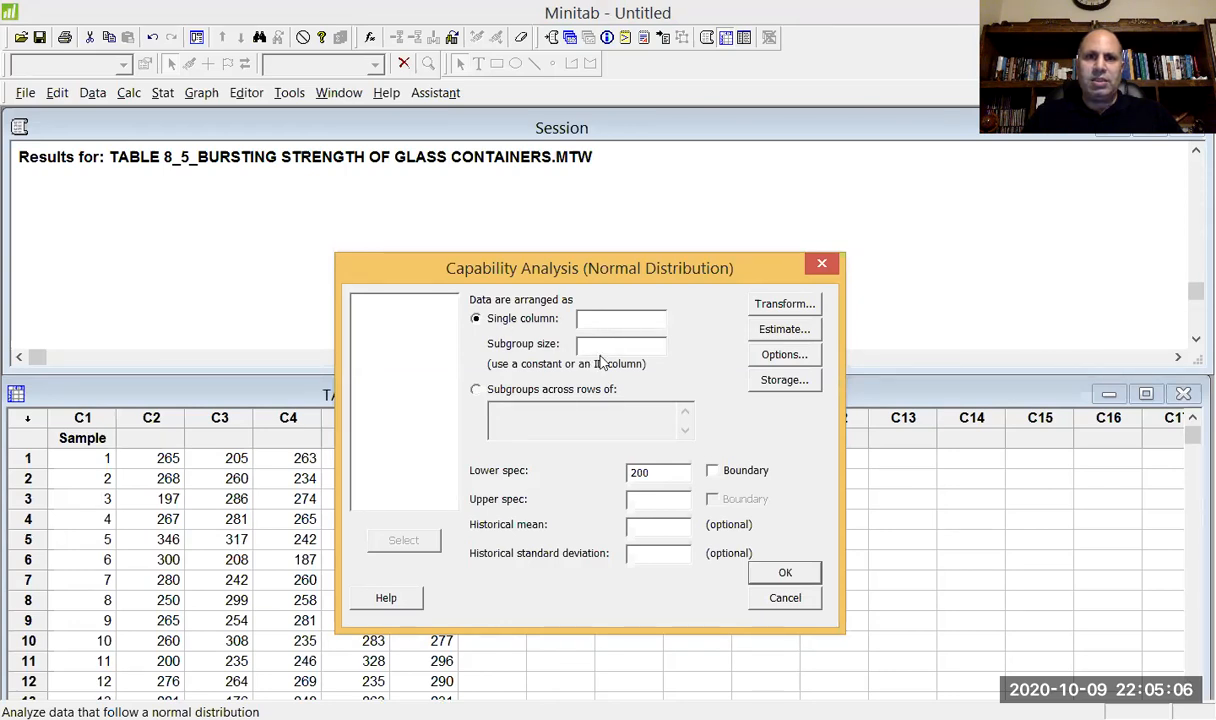
pyautogui.click(512, 394)
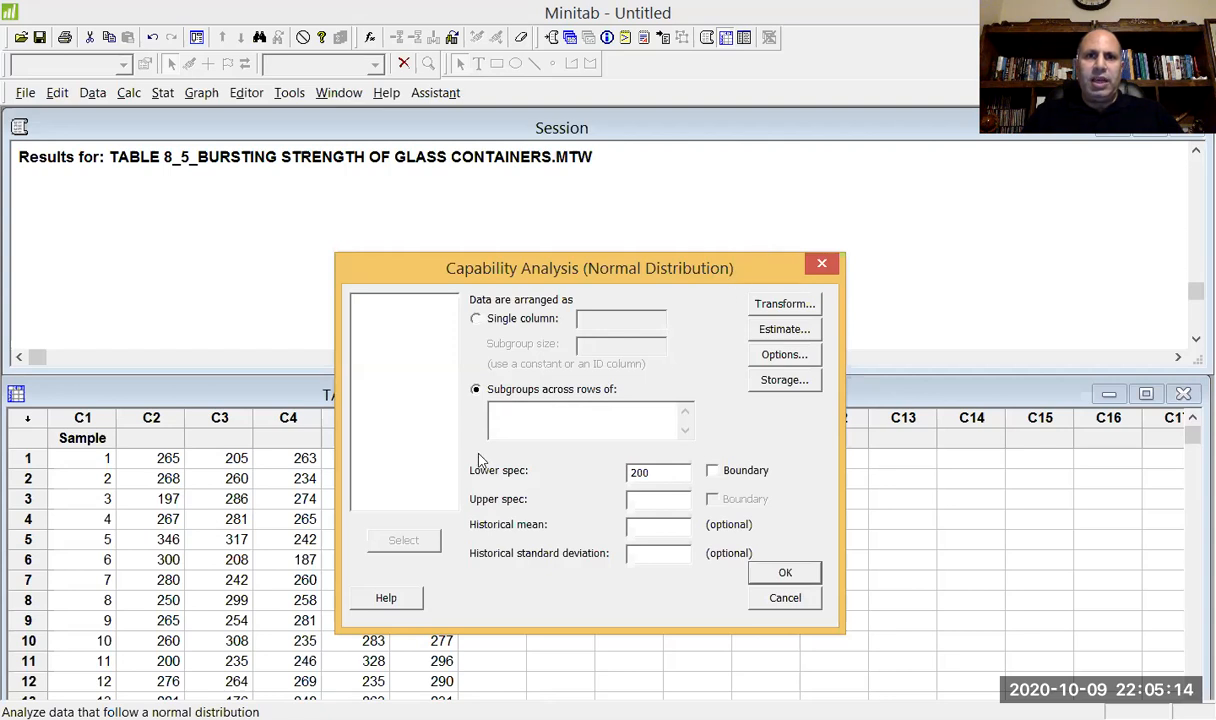
pyautogui.click(510, 414)
pyautogui.moveTo(358, 318); pyautogui.dragTo(362, 371)
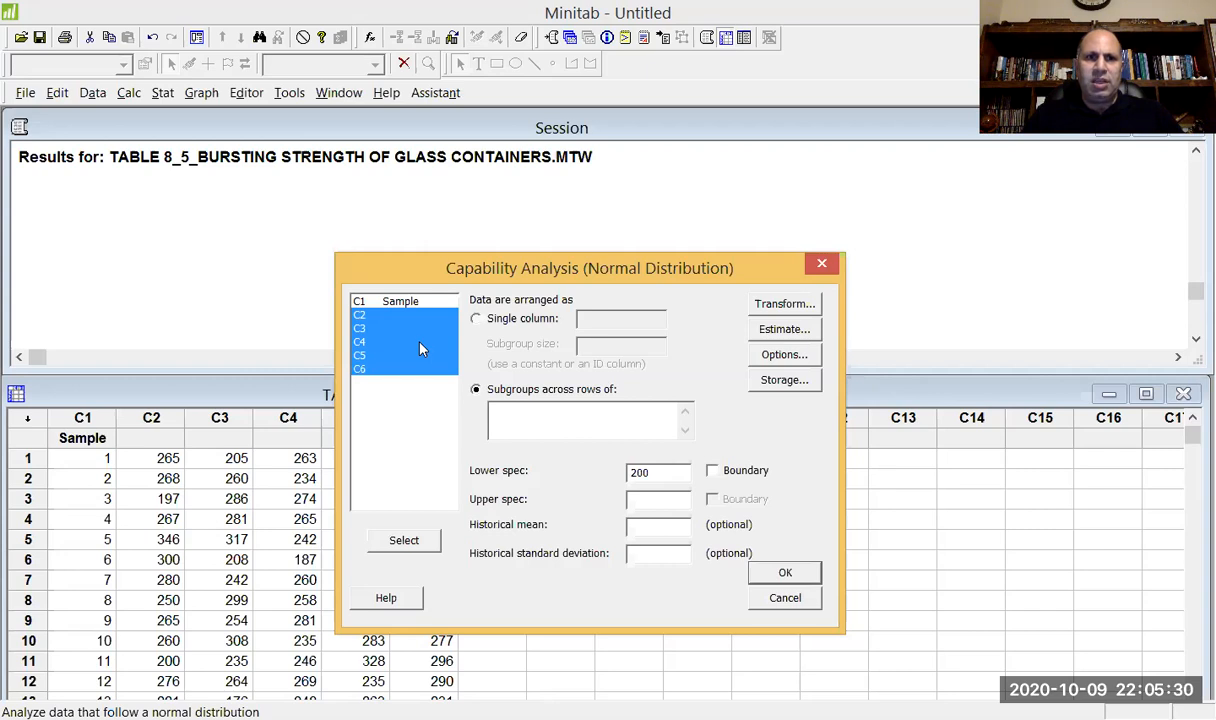
pyautogui.click(418, 540)
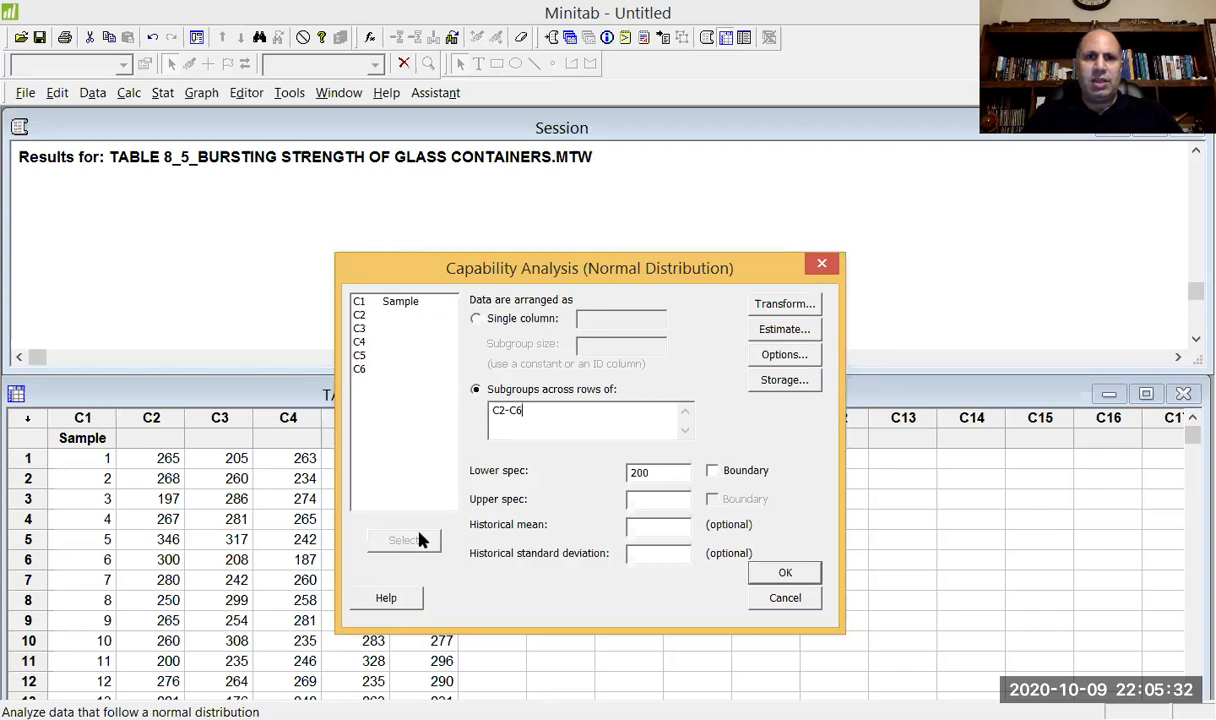
# Enter 200 as the lower specification limit and clear it again
pyautogui.doubleClick(633, 471)
pyautogui.press('BackSpace')
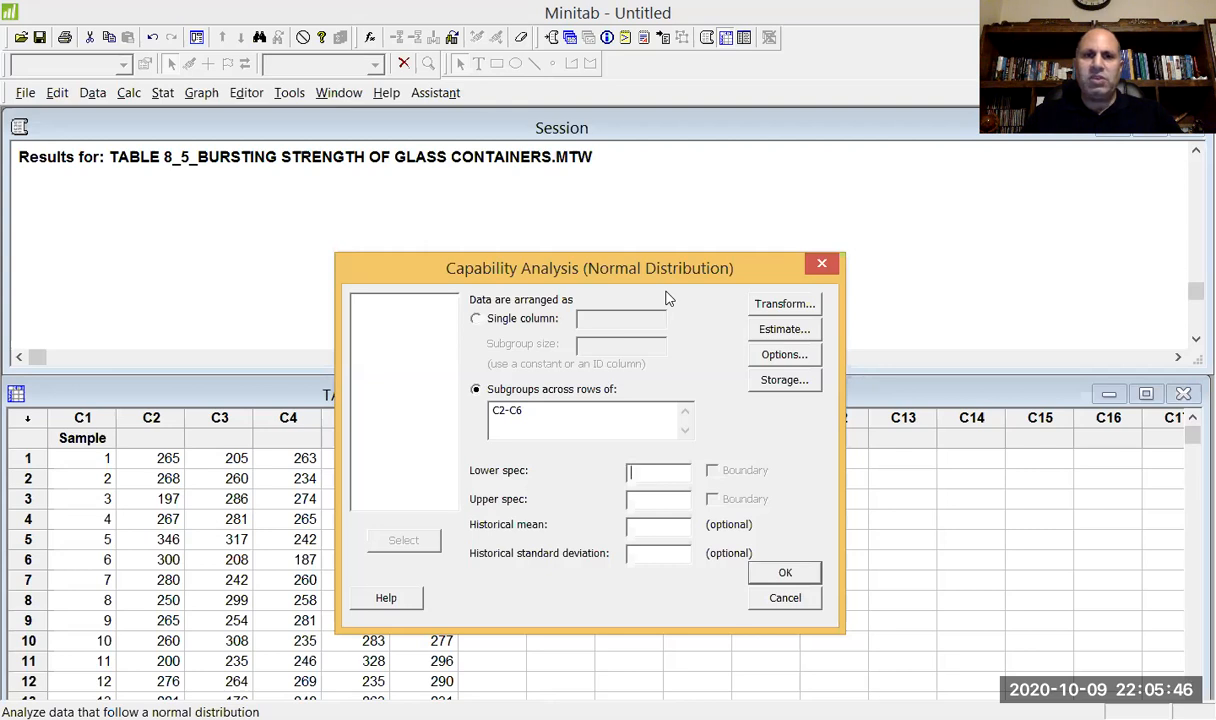
pyautogui.write('200')
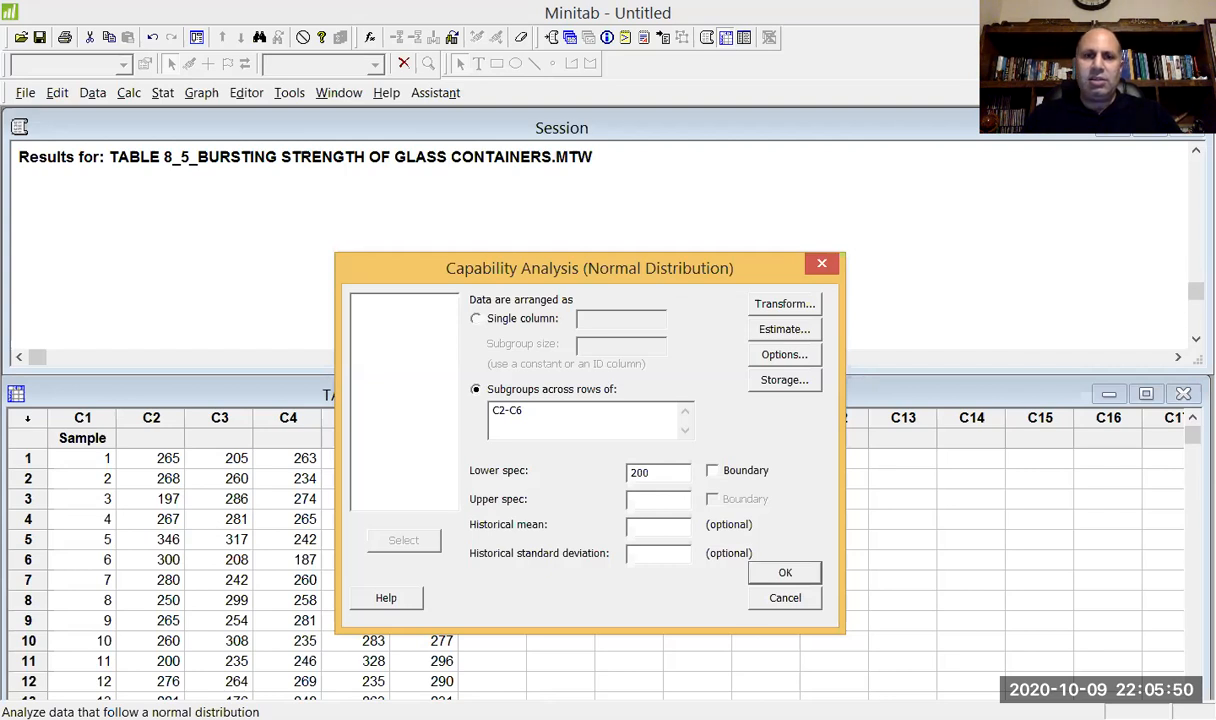
pyautogui.press('BackSpace')
pyautogui.press('BackSpace')
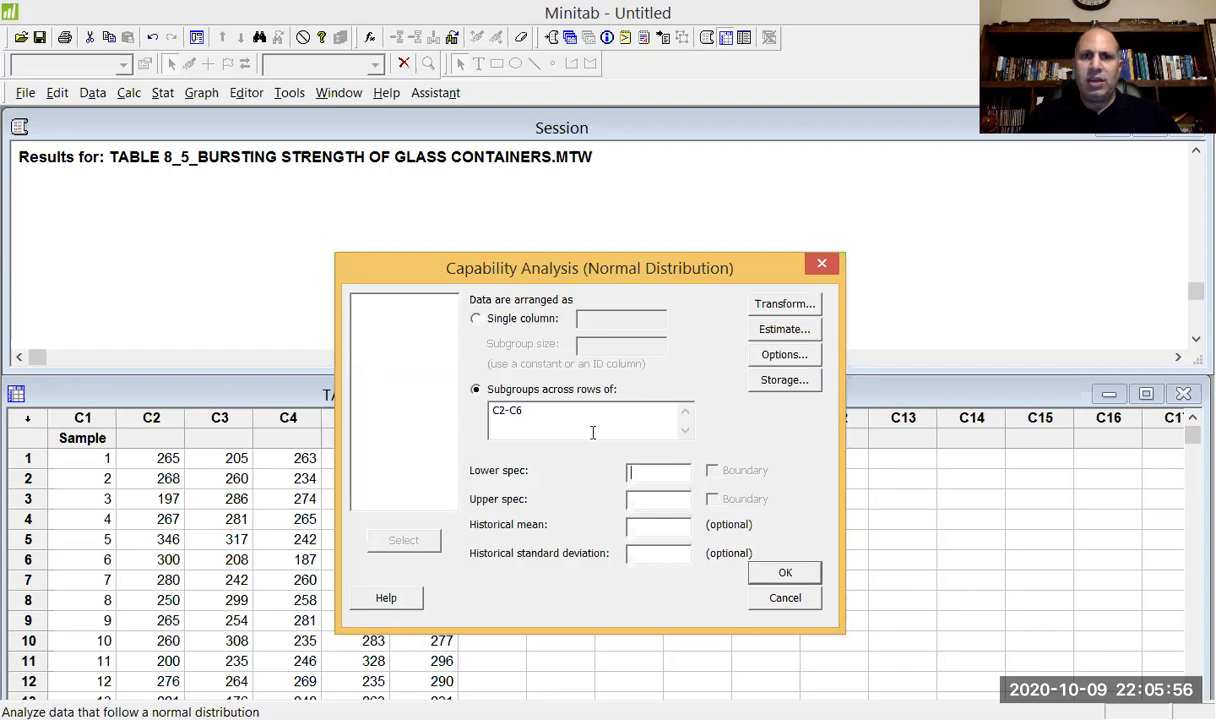
# Review the transformation settings and the methods for estimating standard deviation, and accept the estimation settings as they are
pyautogui.click(780, 304)
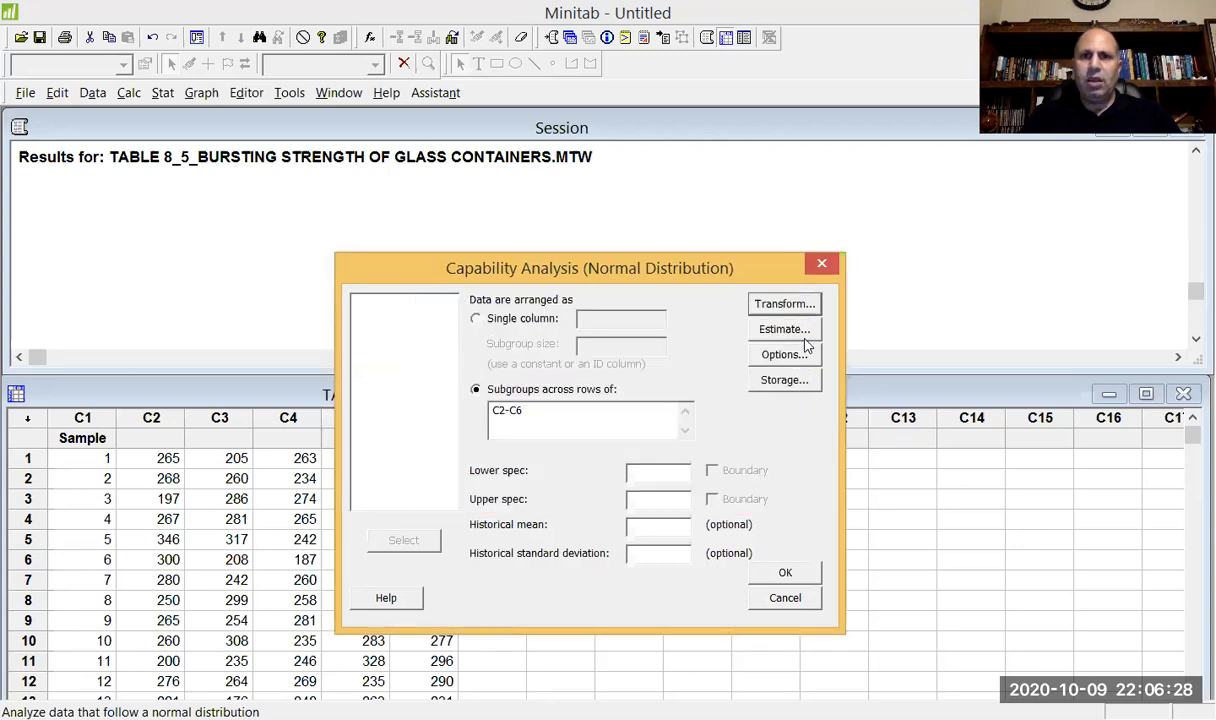
pyautogui.click(806, 333)
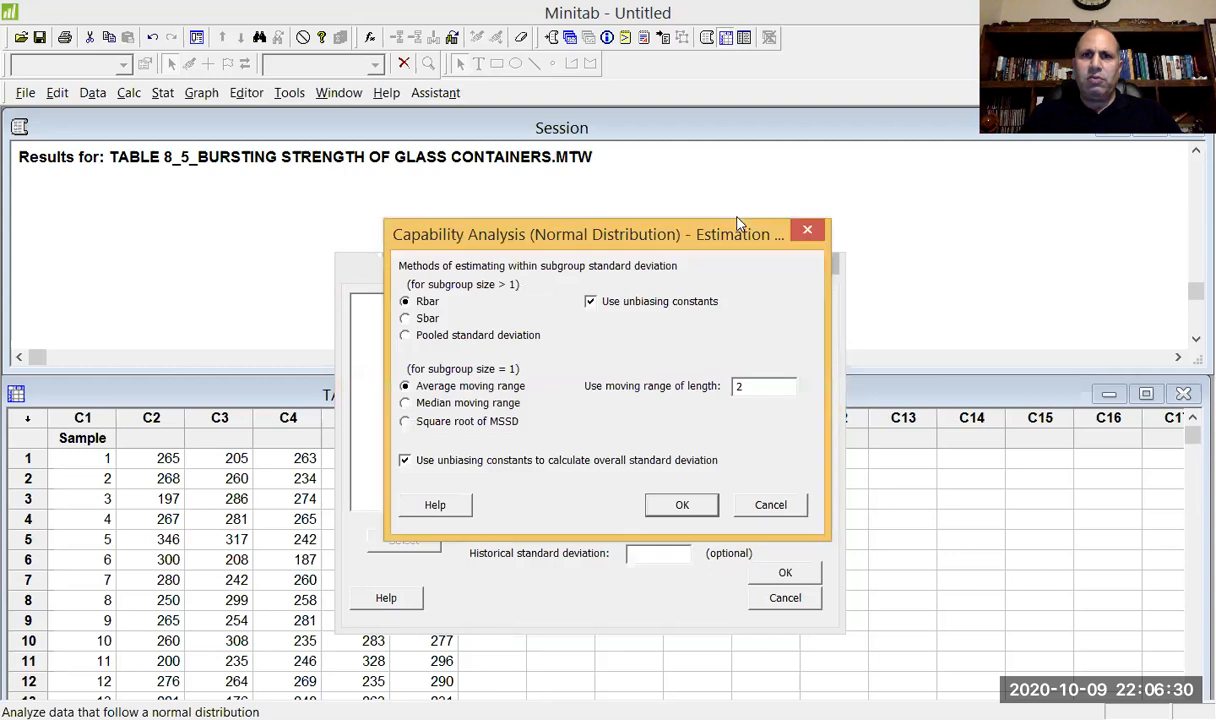
pyautogui.moveTo(706, 228); pyautogui.dragTo(716, 274)
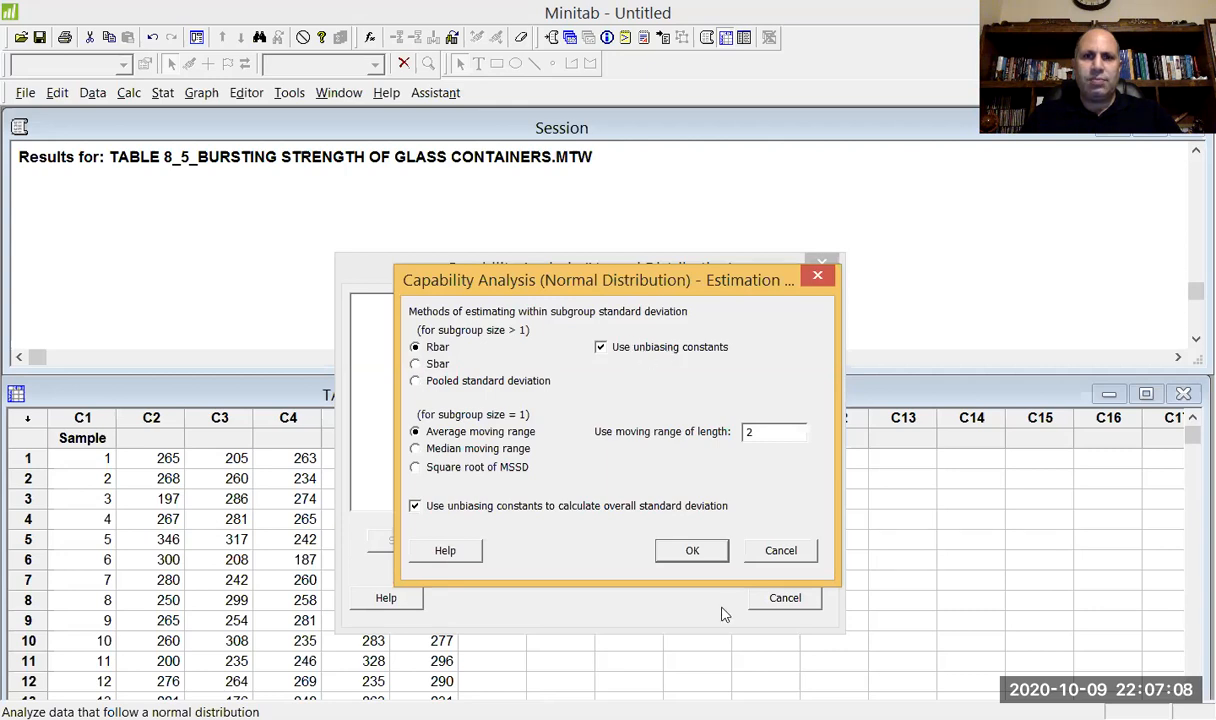
pyautogui.click(694, 553)
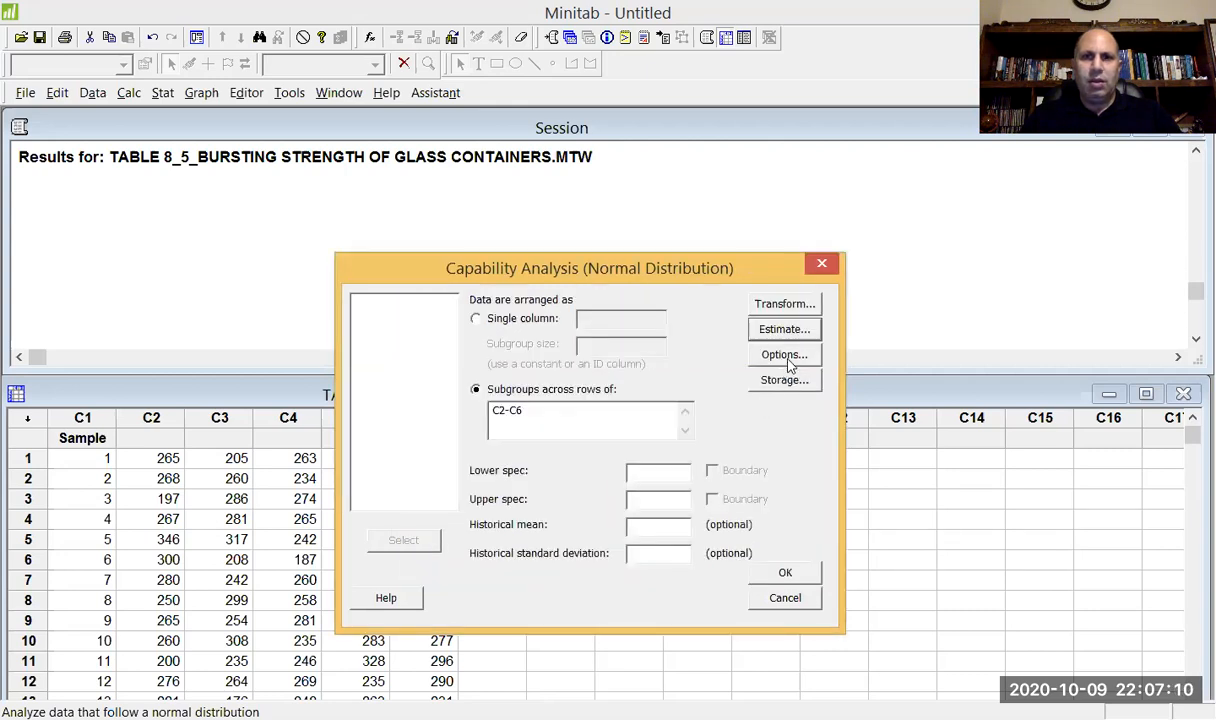
# Review the capability analysis options, including the confidence interval types, and accept them with two-sided intervals
pyautogui.click(787, 355)
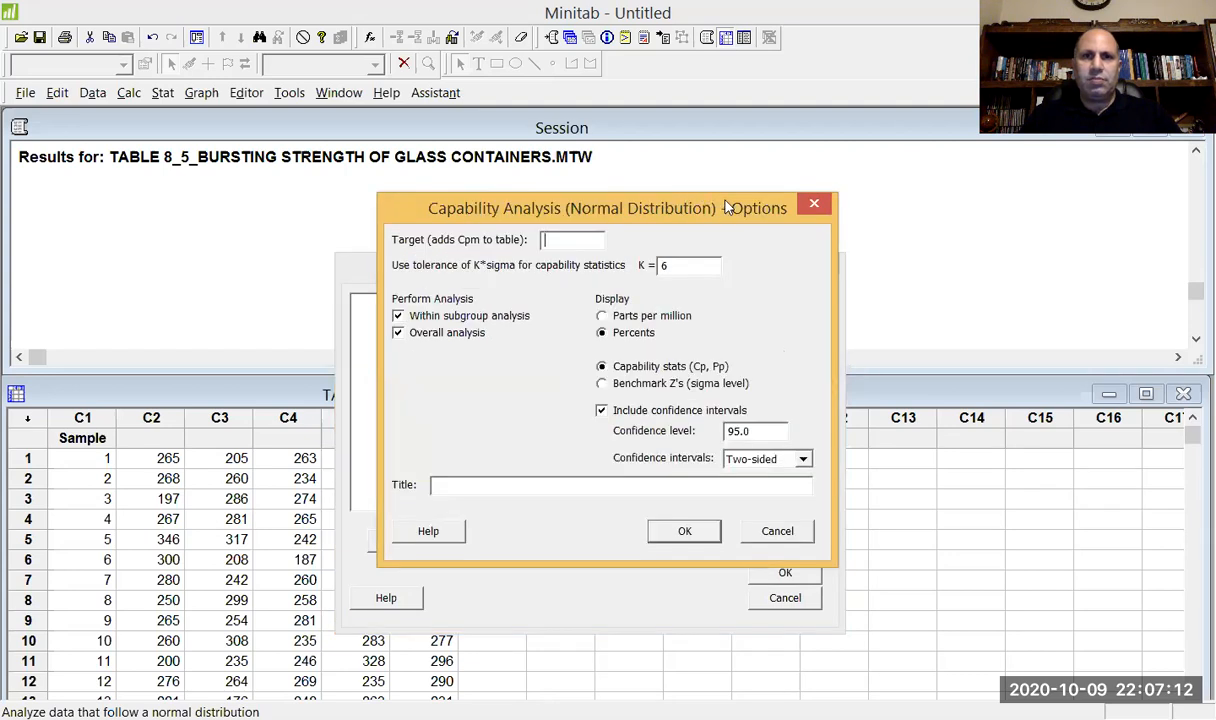
pyautogui.moveTo(723, 203); pyautogui.dragTo(743, 278)
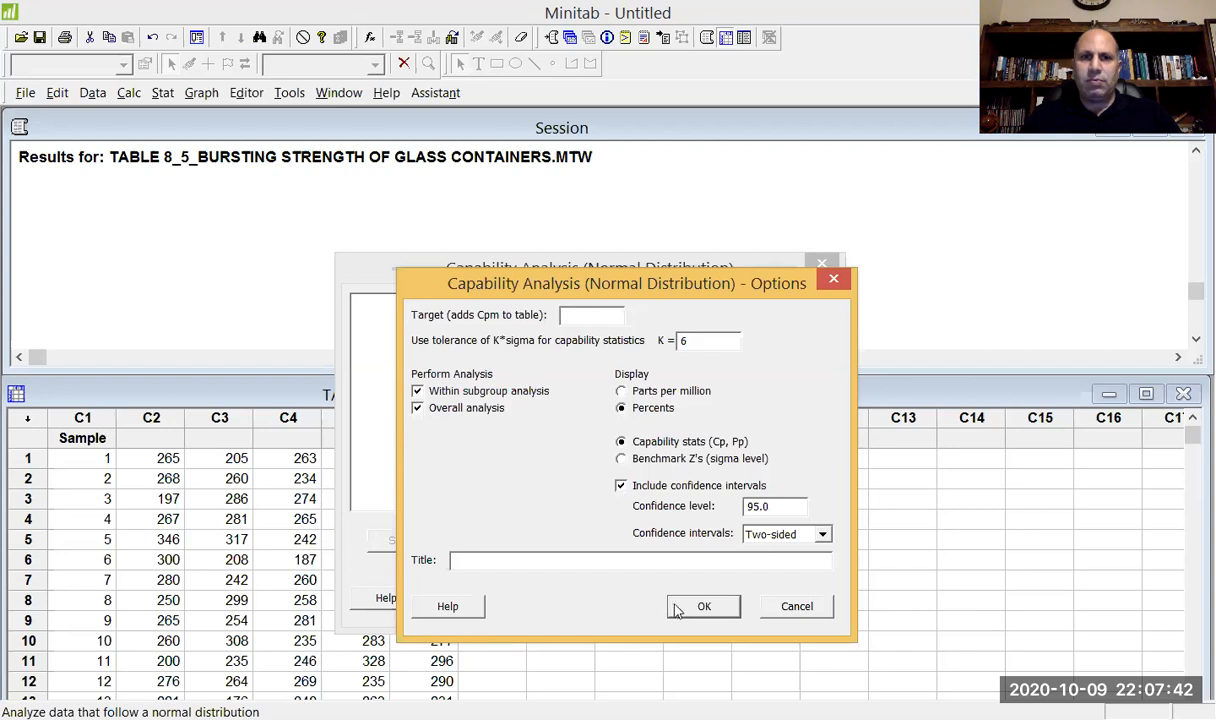
pyautogui.click(822, 536)
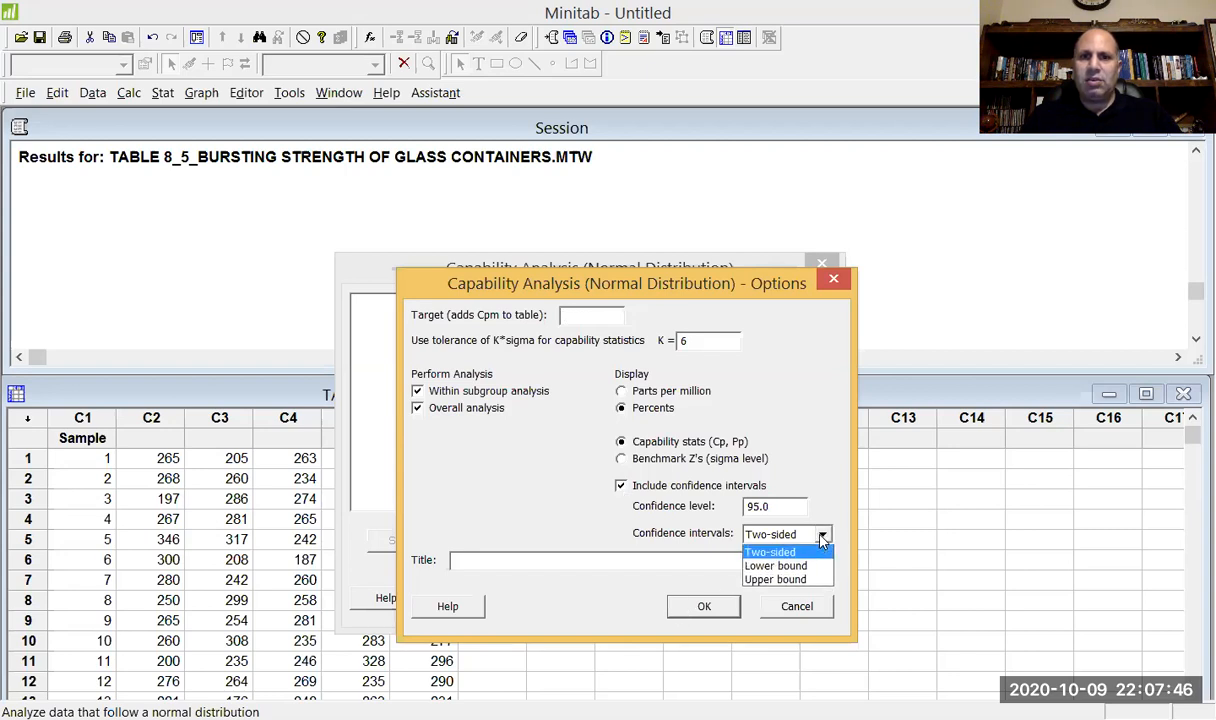
pyautogui.click(822, 536)
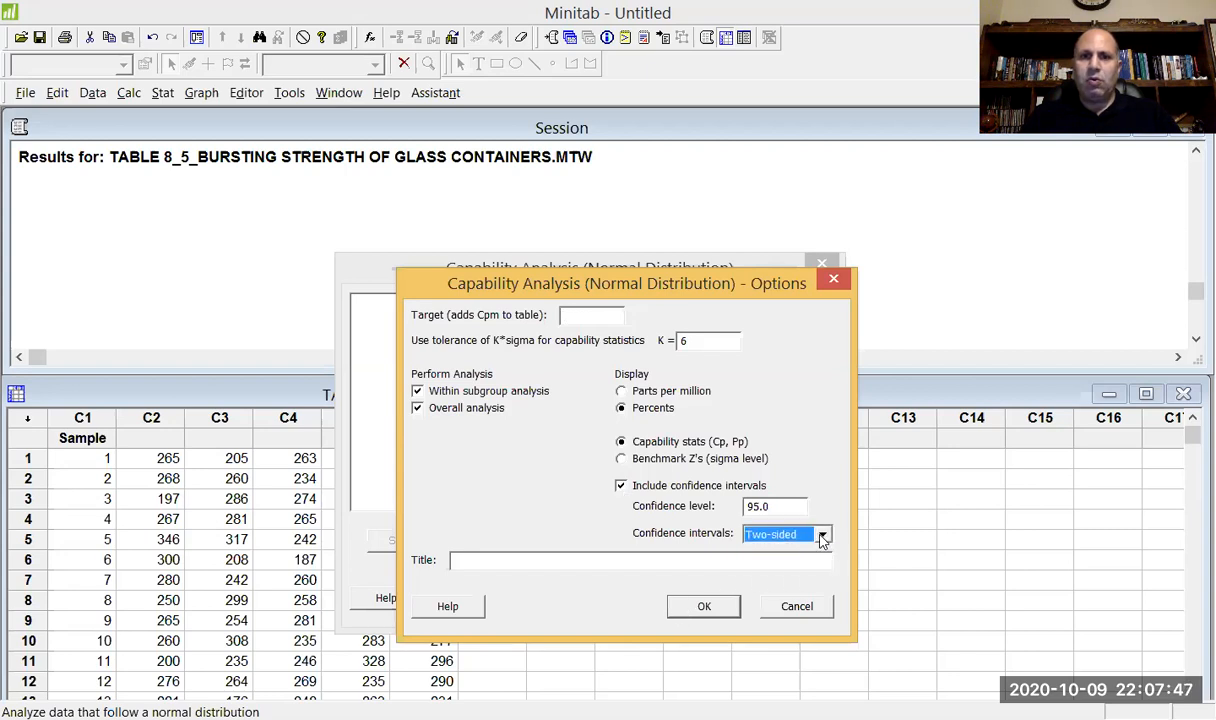
pyautogui.click(704, 608)
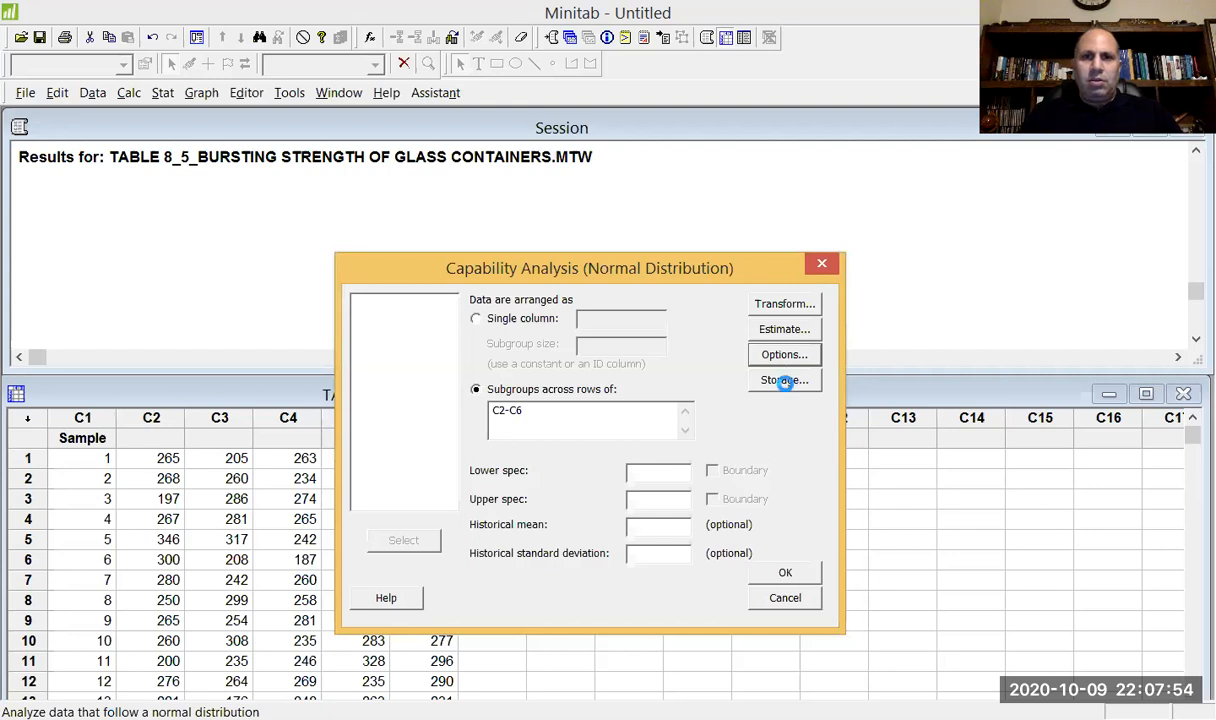
# Review the statistics available for storage and accept without selecting any
pyautogui.click(785, 381)
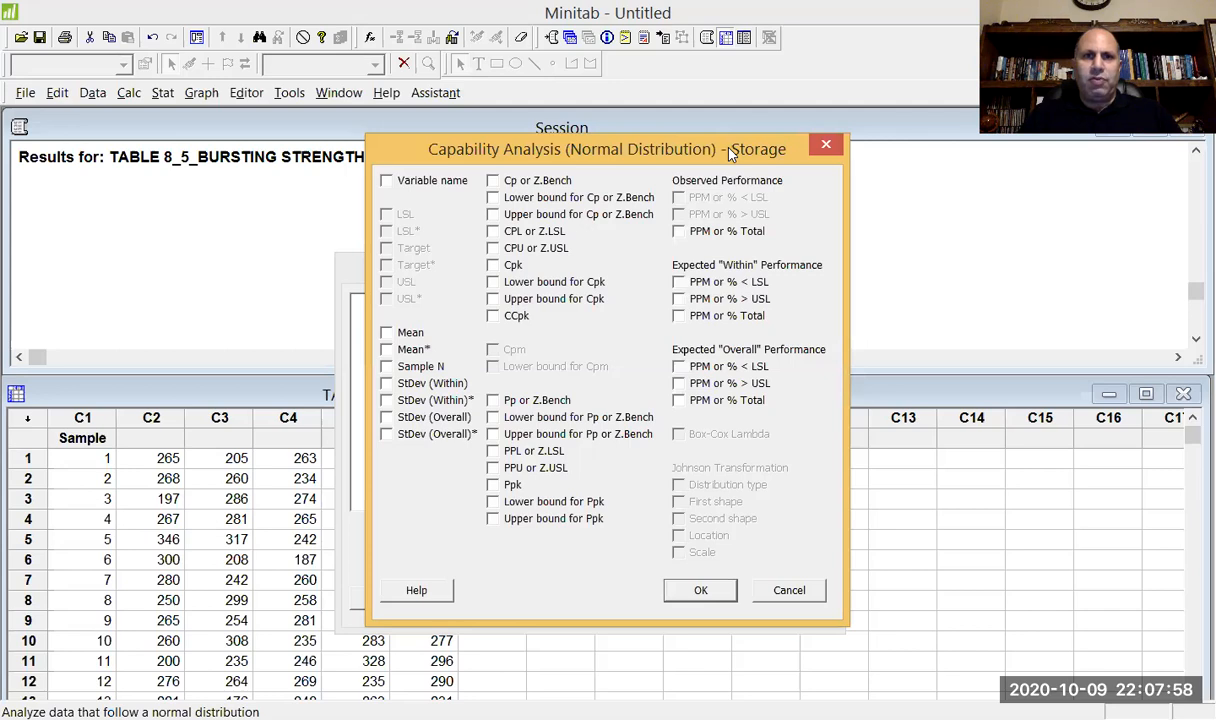
pyautogui.moveTo(730, 150); pyautogui.dragTo(720, 238)
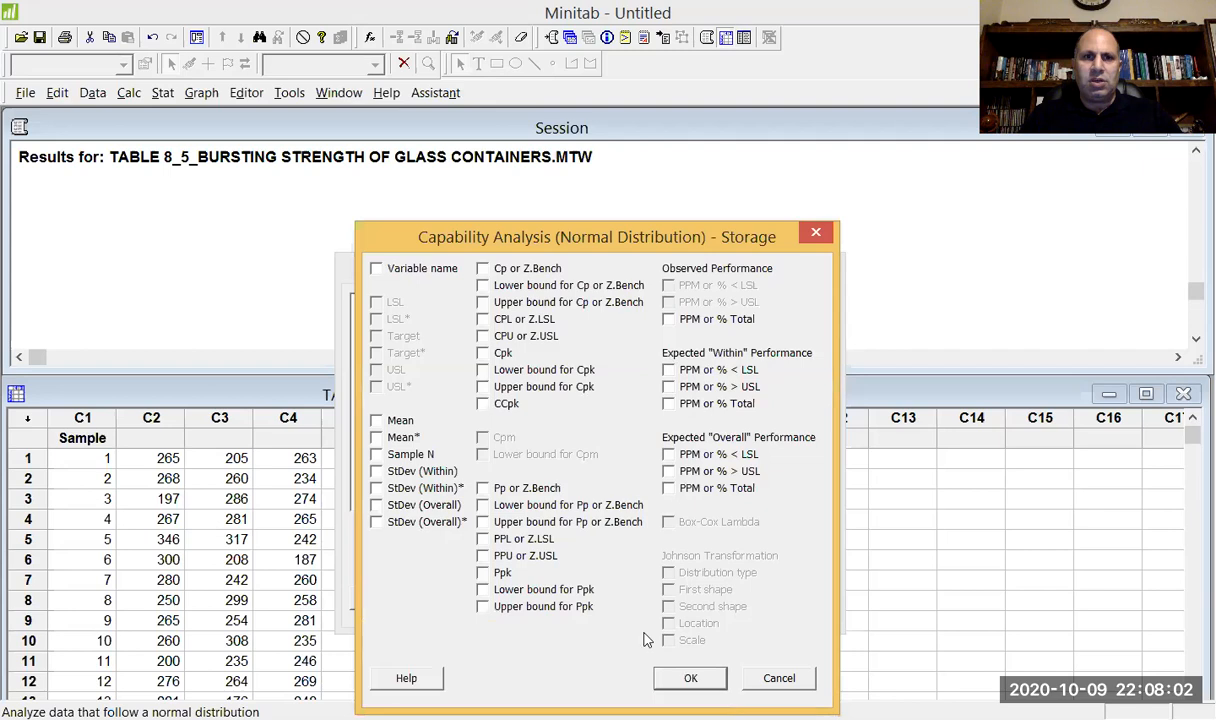
pyautogui.click(688, 679)
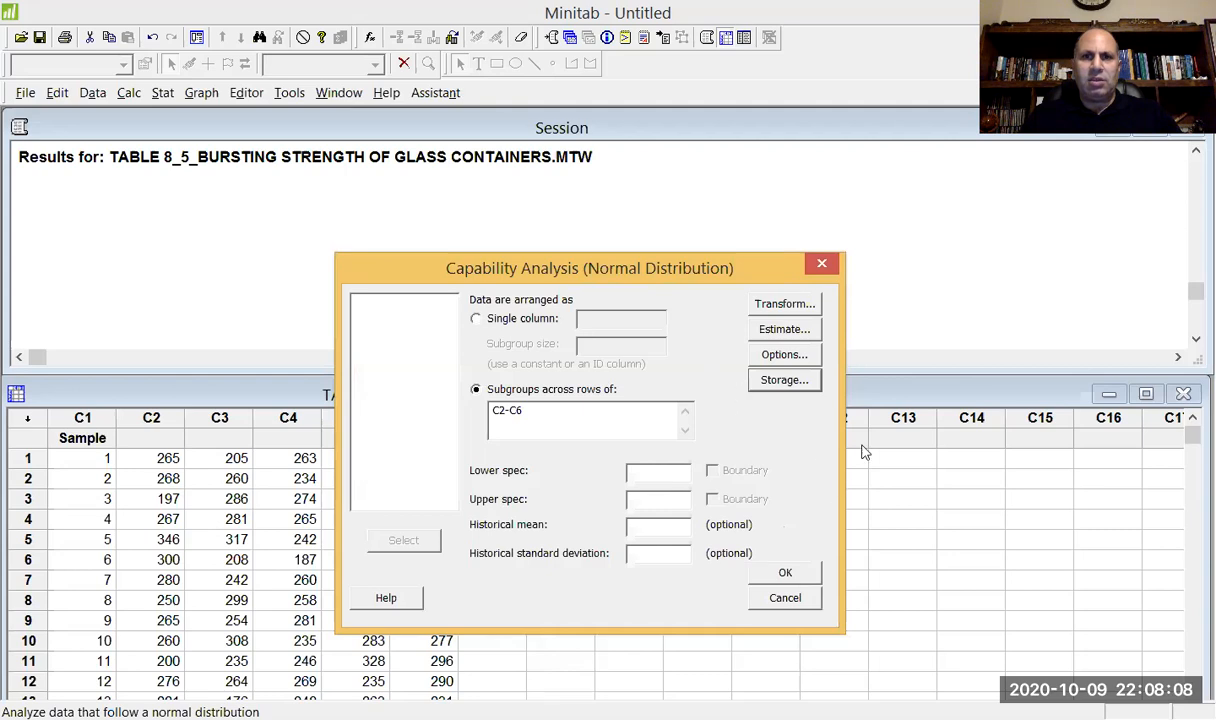
# Set the lower specification limit to 200, leave the upper limit empty, and run the capability analysis
pyautogui.click(786, 573)
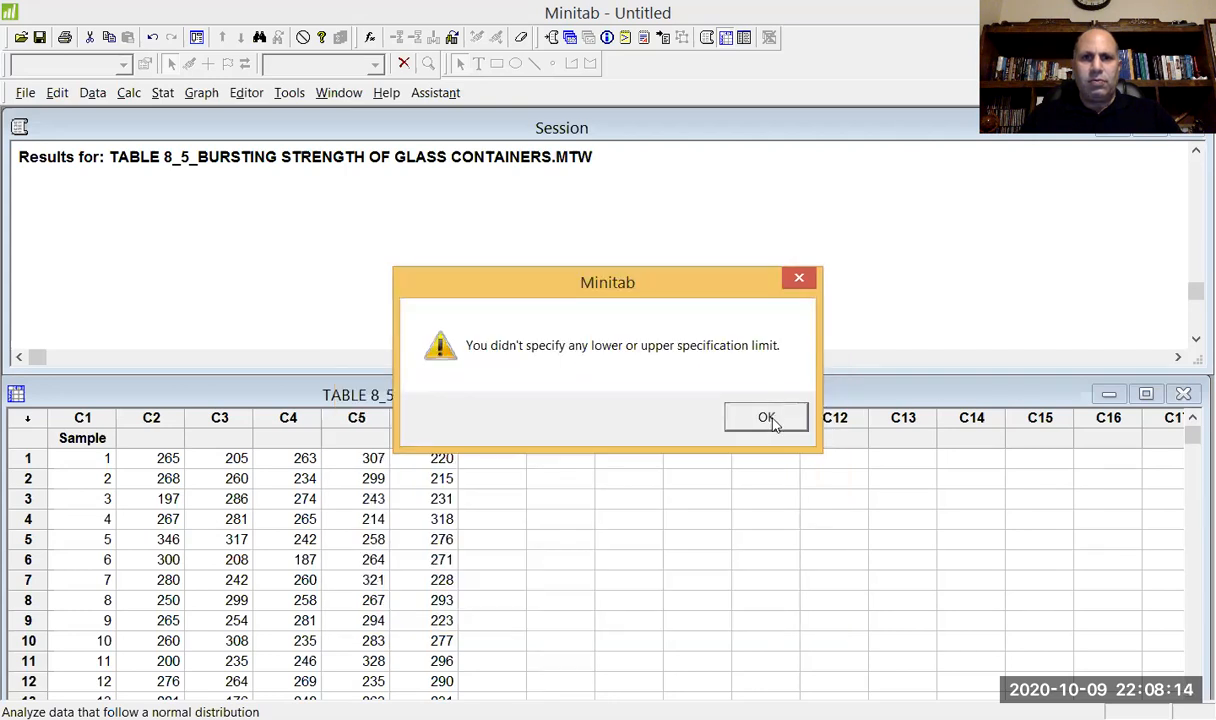
pyautogui.click(770, 420)
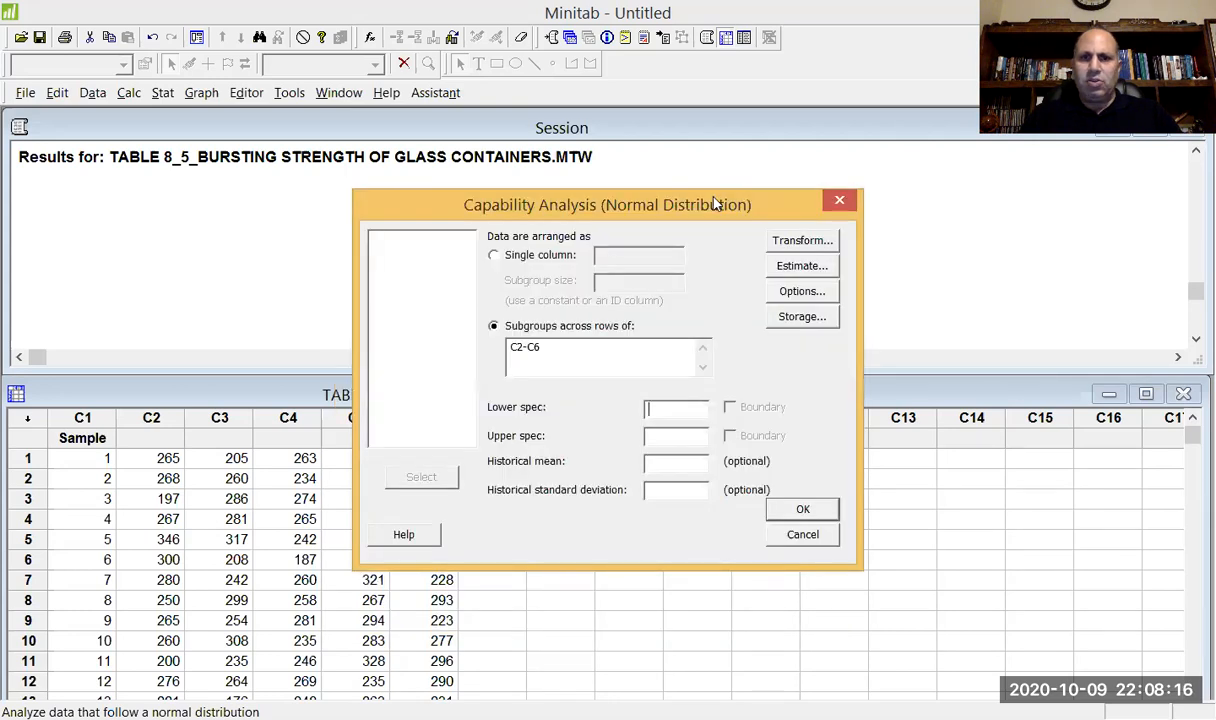
pyautogui.moveTo(715, 203); pyautogui.dragTo(738, 298)
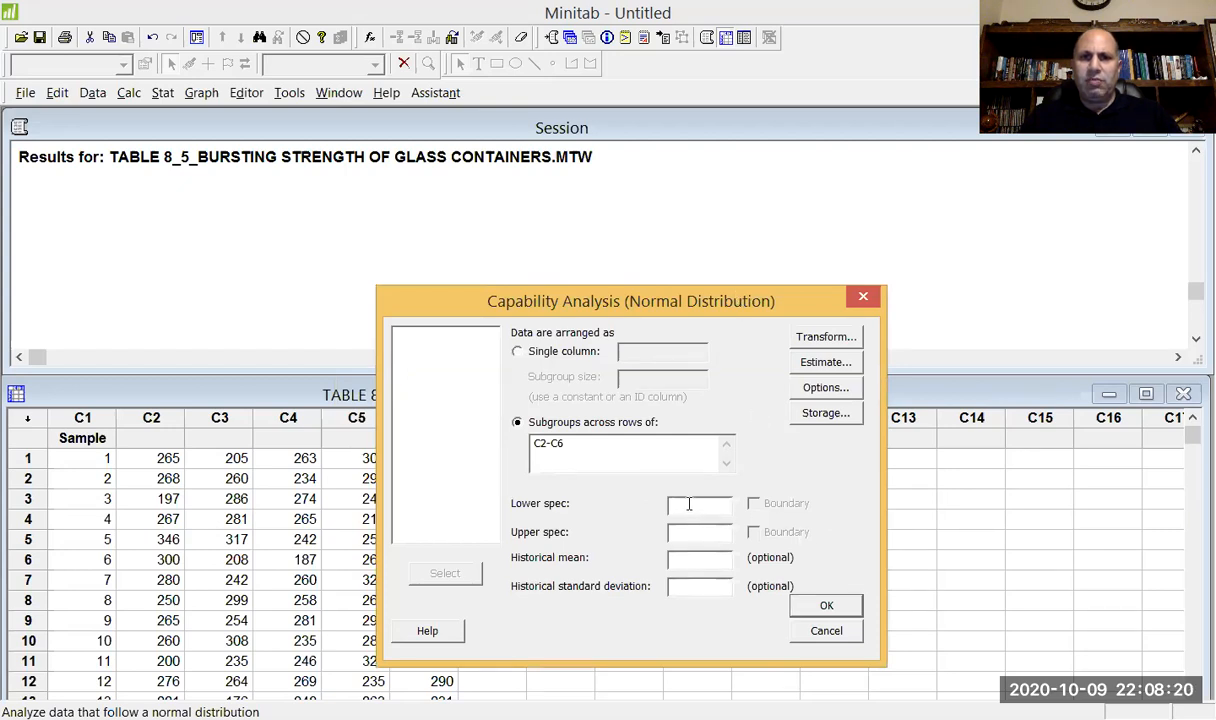
pyautogui.write('200')
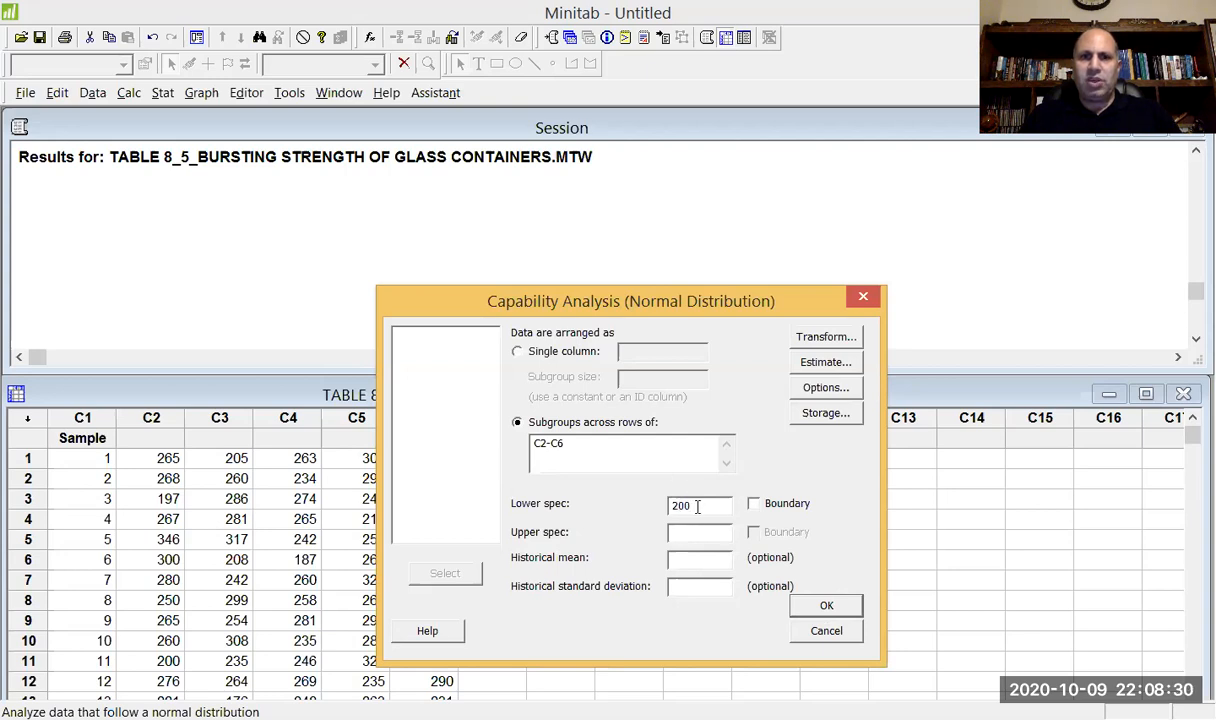
pyautogui.click(826, 608)
# Examine the process capability graph's data, histogram and capability indices, and close the graph without saving it
pyautogui.moveTo(264, 137); pyautogui.dragTo(583, 276)
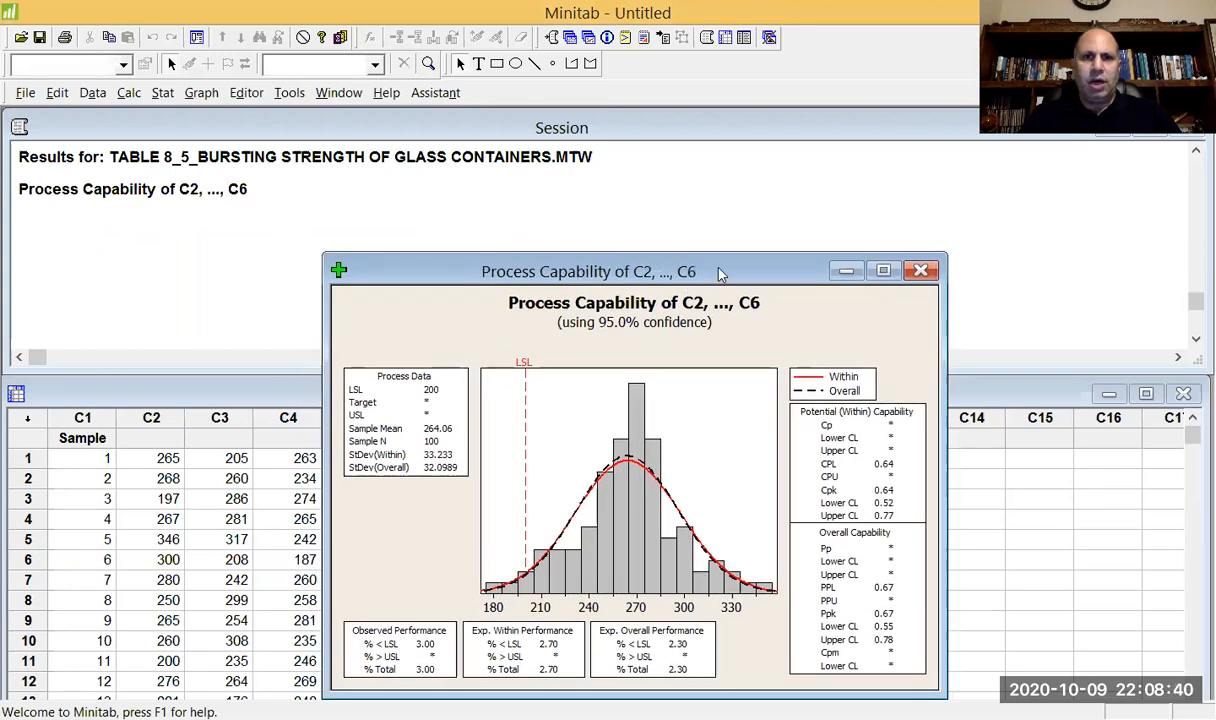
pyautogui.moveTo(681, 257); pyautogui.dragTo(697, 235)
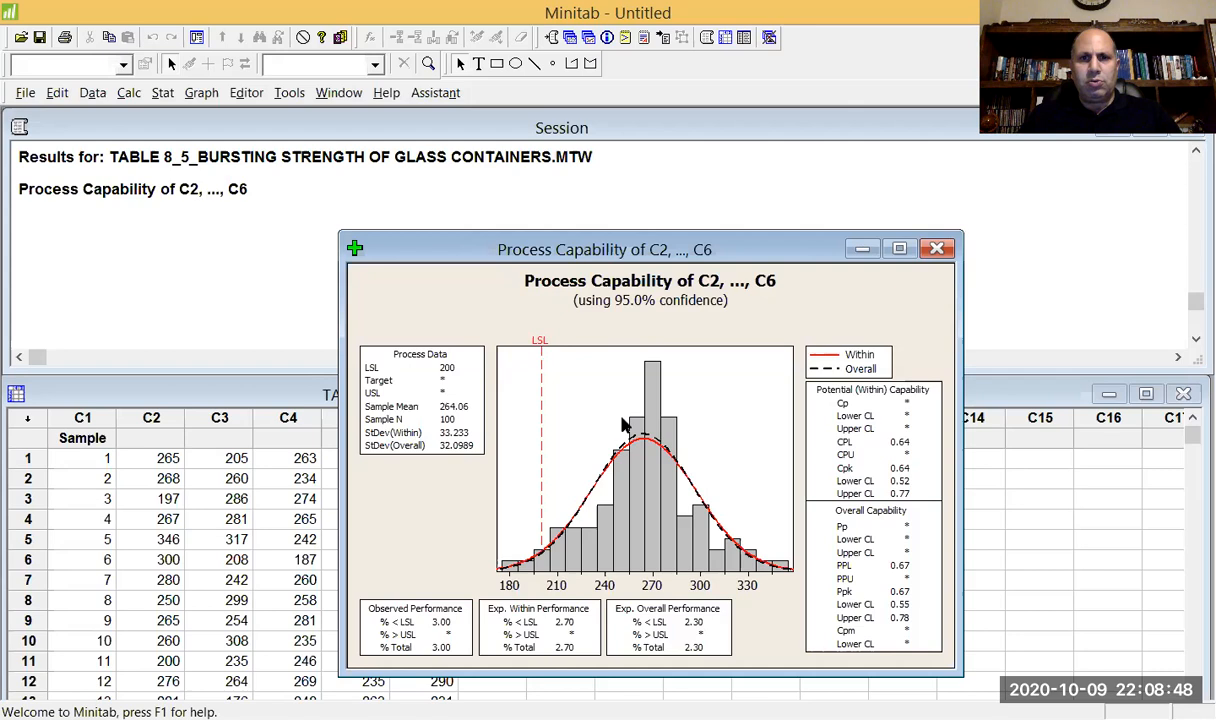
pyautogui.moveTo(519, 568)
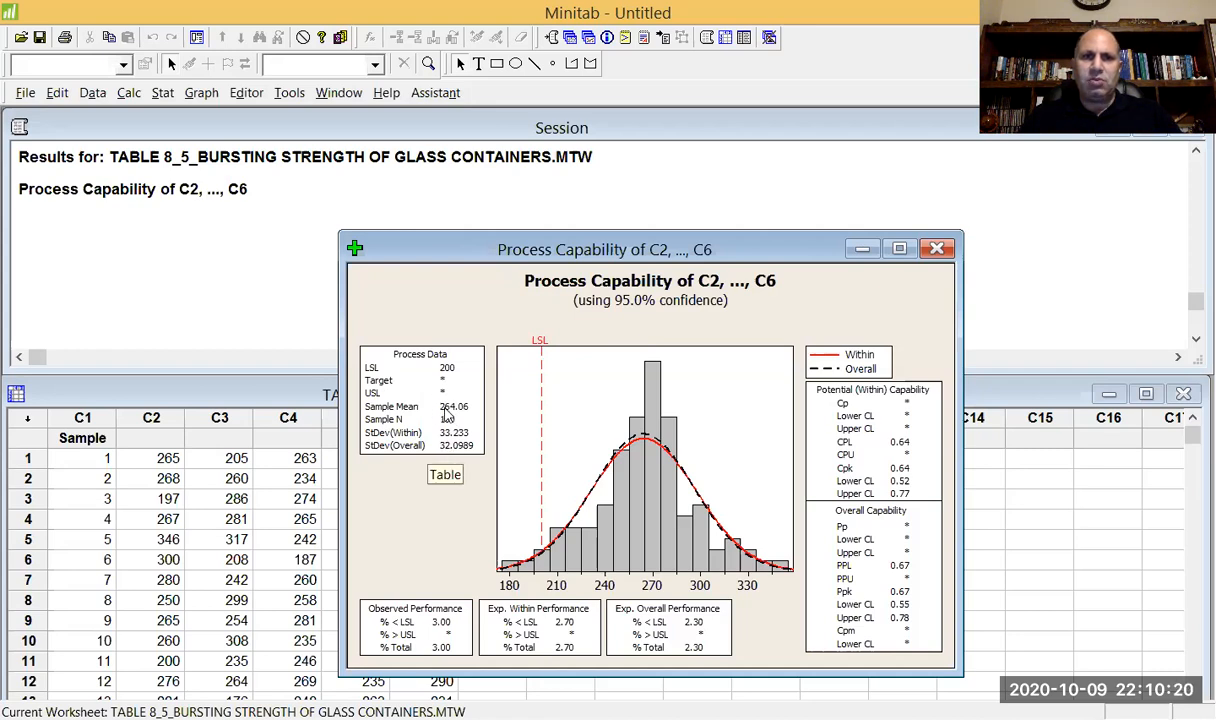
pyautogui.click(937, 249)
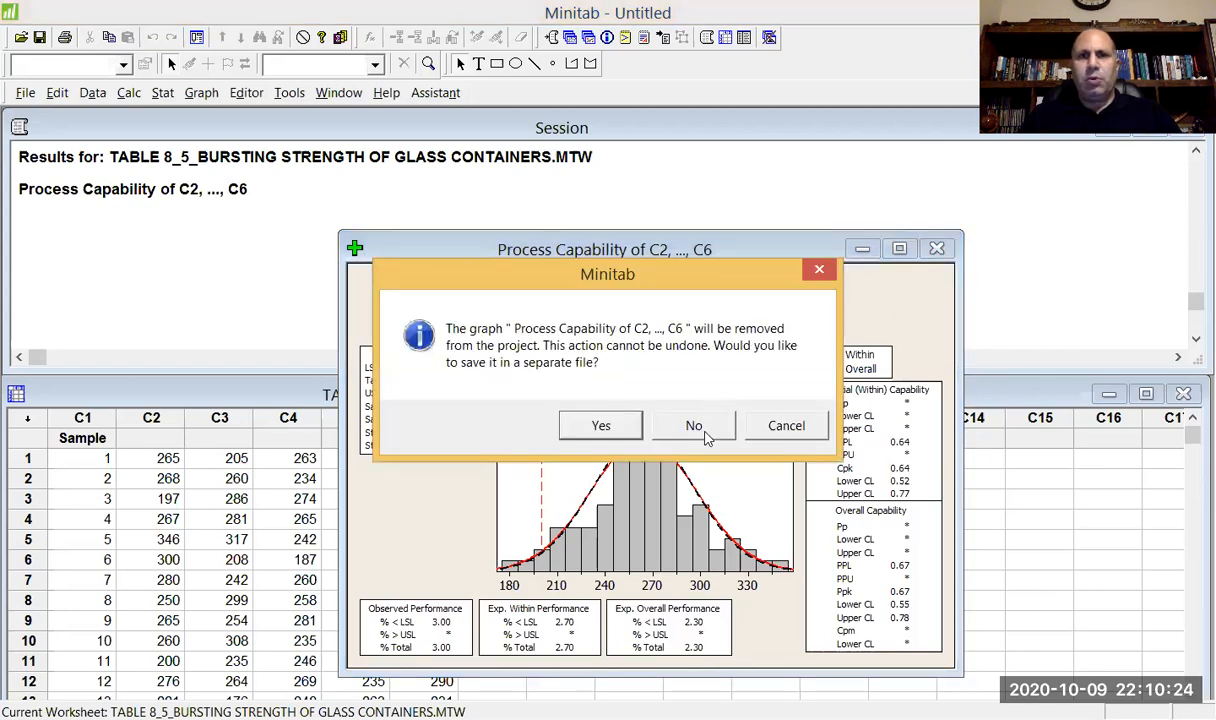
pyautogui.click(703, 430)
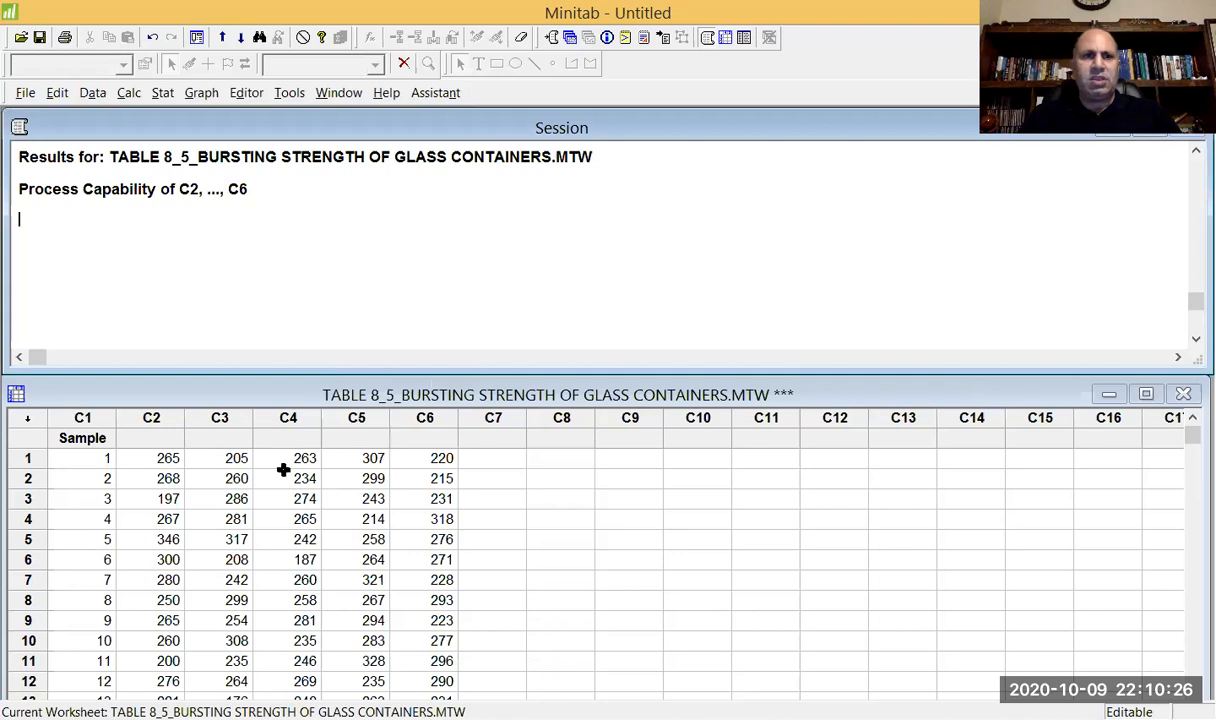
# Set up a normal probability distribution calculation with a mean of 264 and a standard deviation of 32
pyautogui.click(128, 93)
pyautogui.moveTo(172, 319)
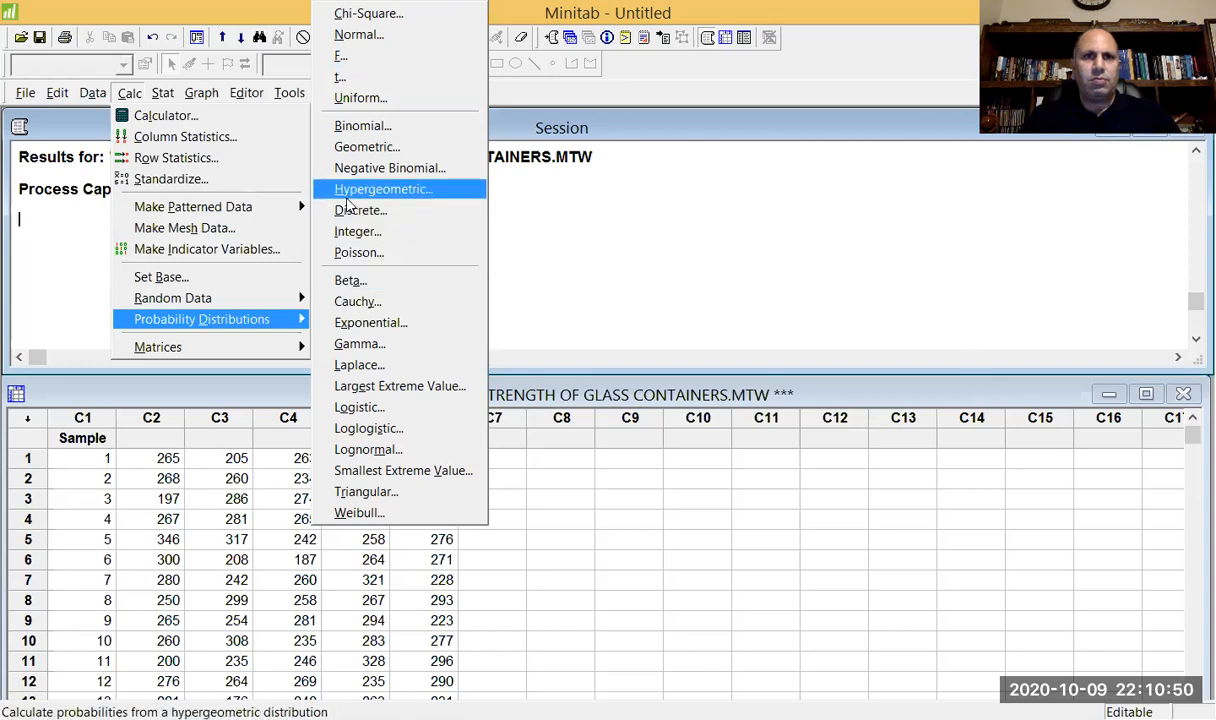
pyautogui.click(368, 34)
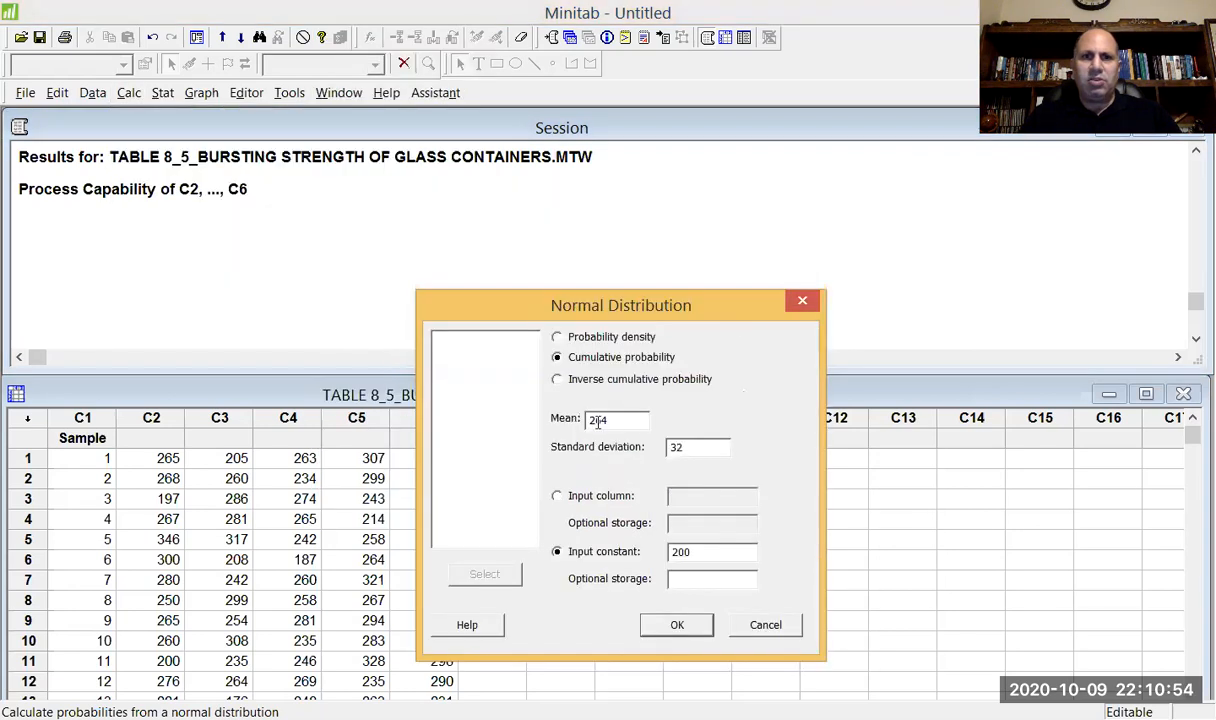
pyautogui.doubleClick(600, 418)
pyautogui.write('264')
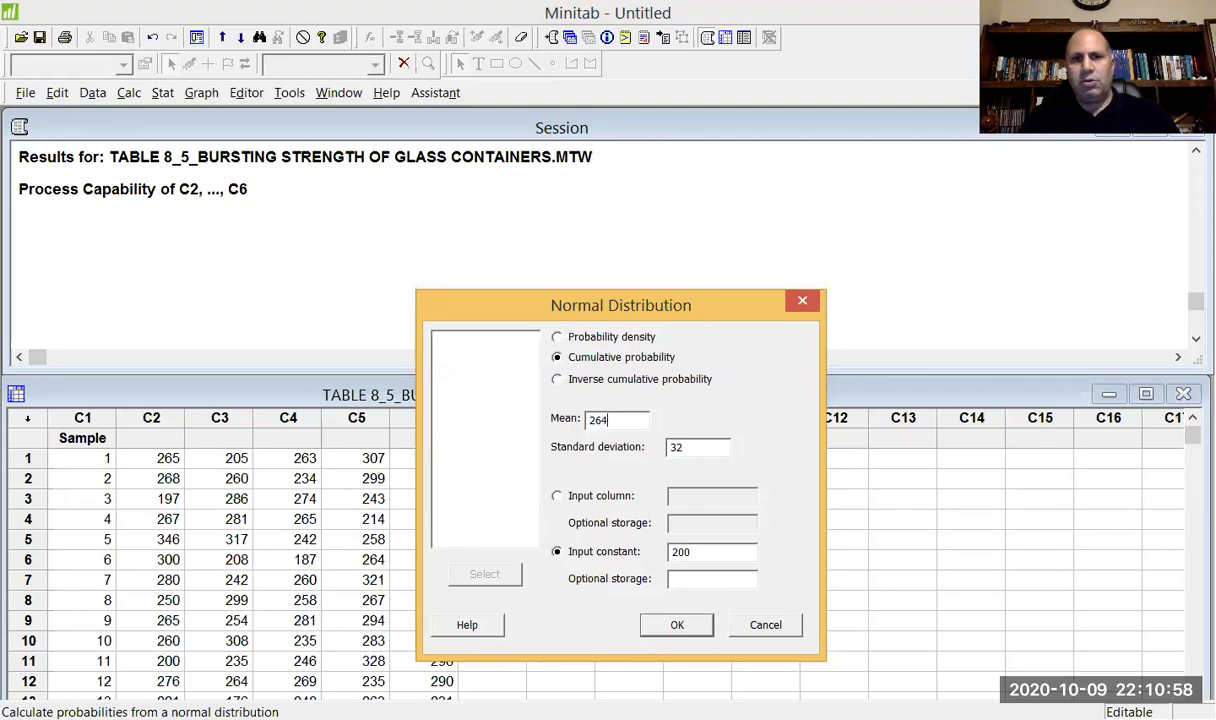
pyautogui.doubleClick(678, 448)
pyautogui.write('32')
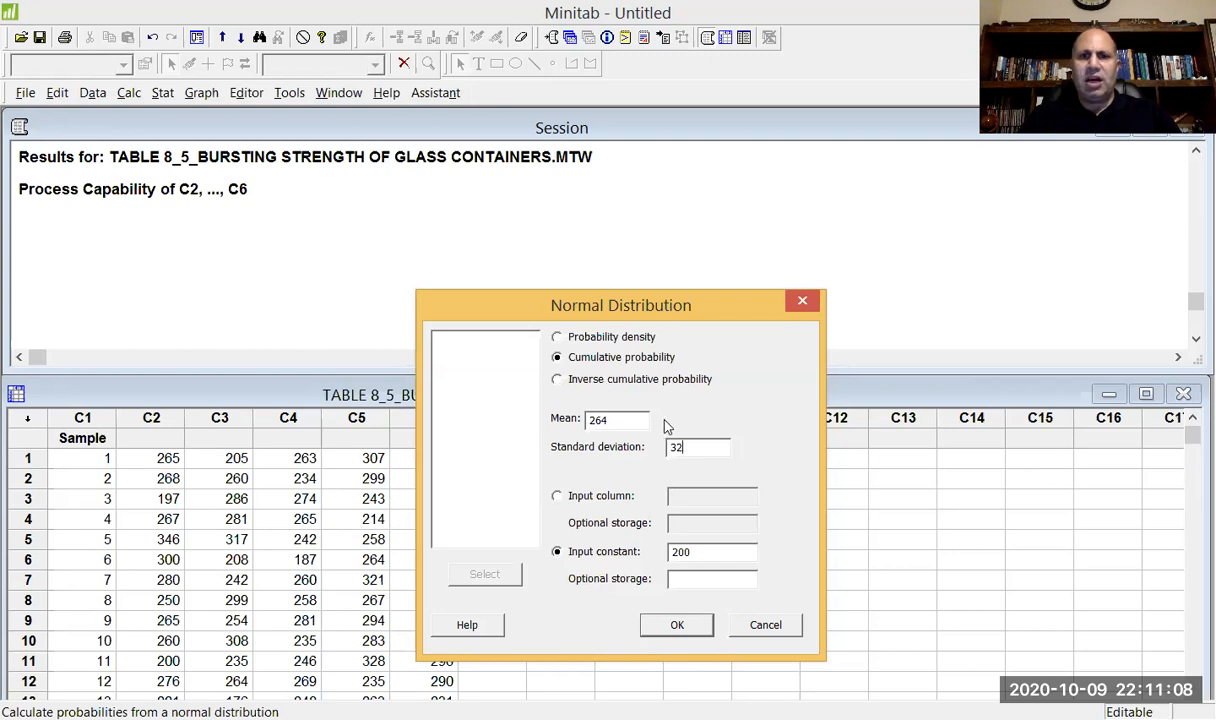
# Calculate the cumulative probability for the input constant 200 and review the result in the session output
pyautogui.click(696, 550)
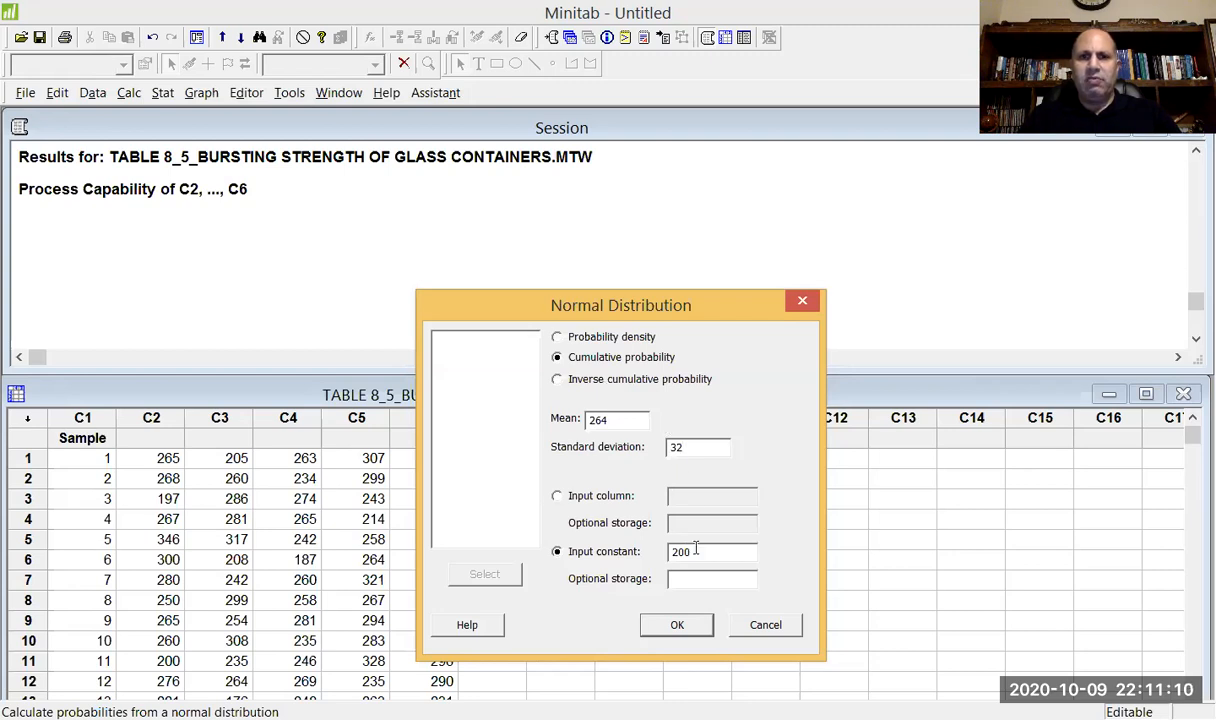
pyautogui.moveTo(696, 551); pyautogui.dragTo(652, 560)
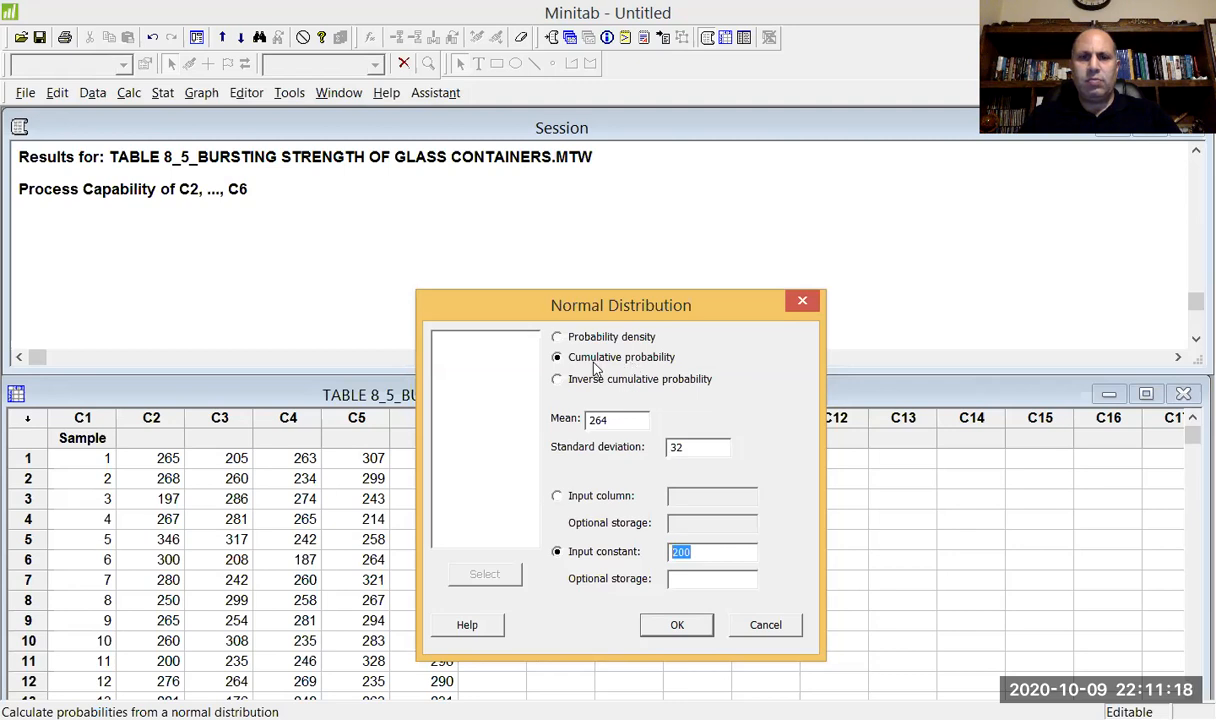
pyautogui.click(689, 626)
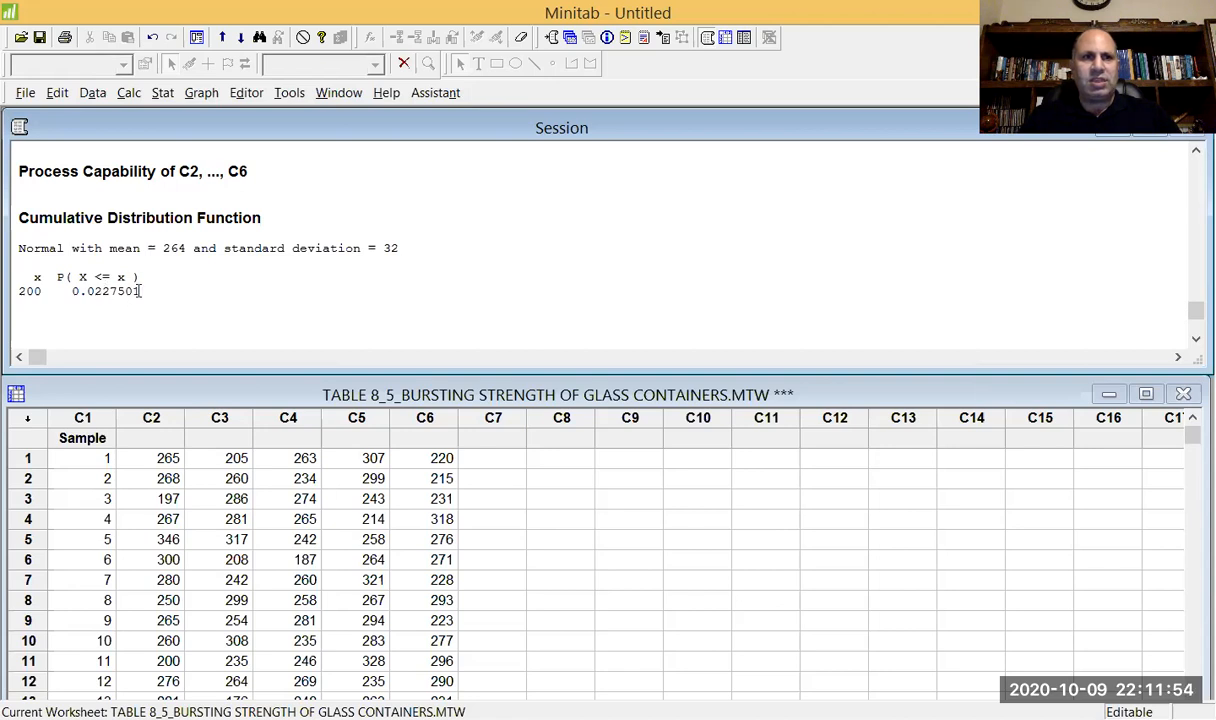
pyautogui.hotkey('ctrl', 'Home')
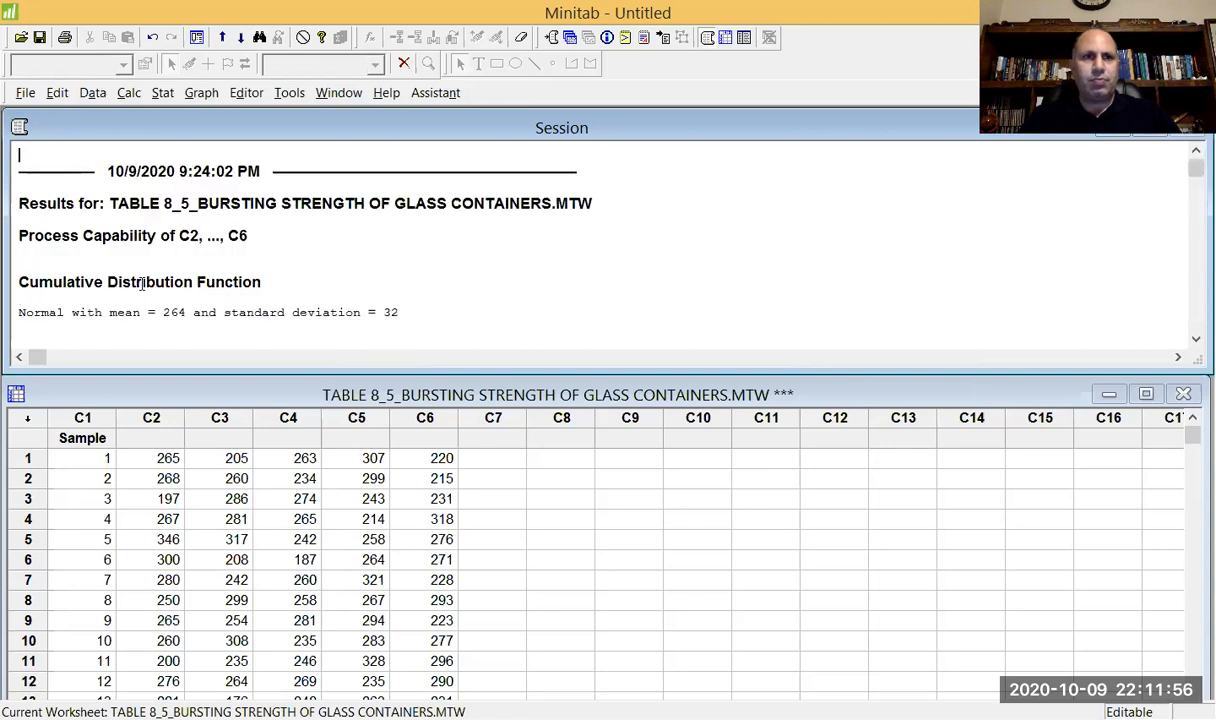
pyautogui.hotkey('ctrl', 'End')
pyautogui.scroll(2, 142, 284)
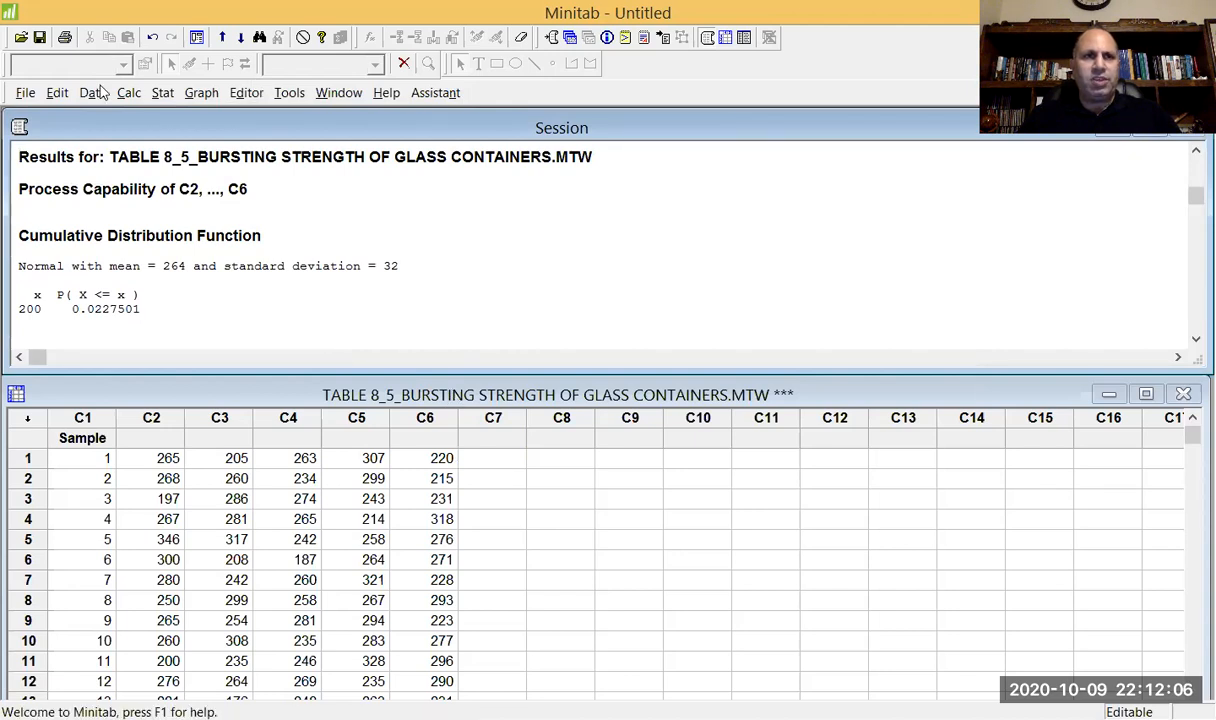
# Open the recent worksheet TABLE 8_7_THERMAL IMPEDANCE MEASUREMENTS.MTW and arrange its window over the glass container worksheet
pyautogui.click(29, 94)
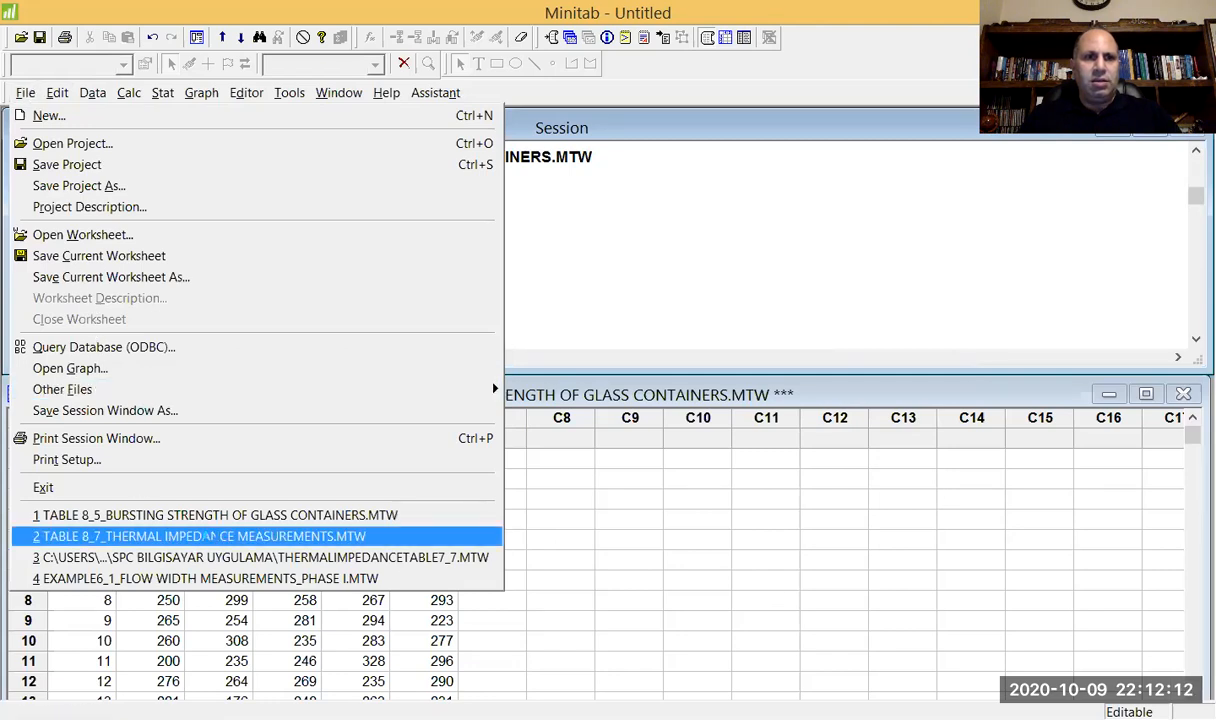
pyautogui.click(212, 540)
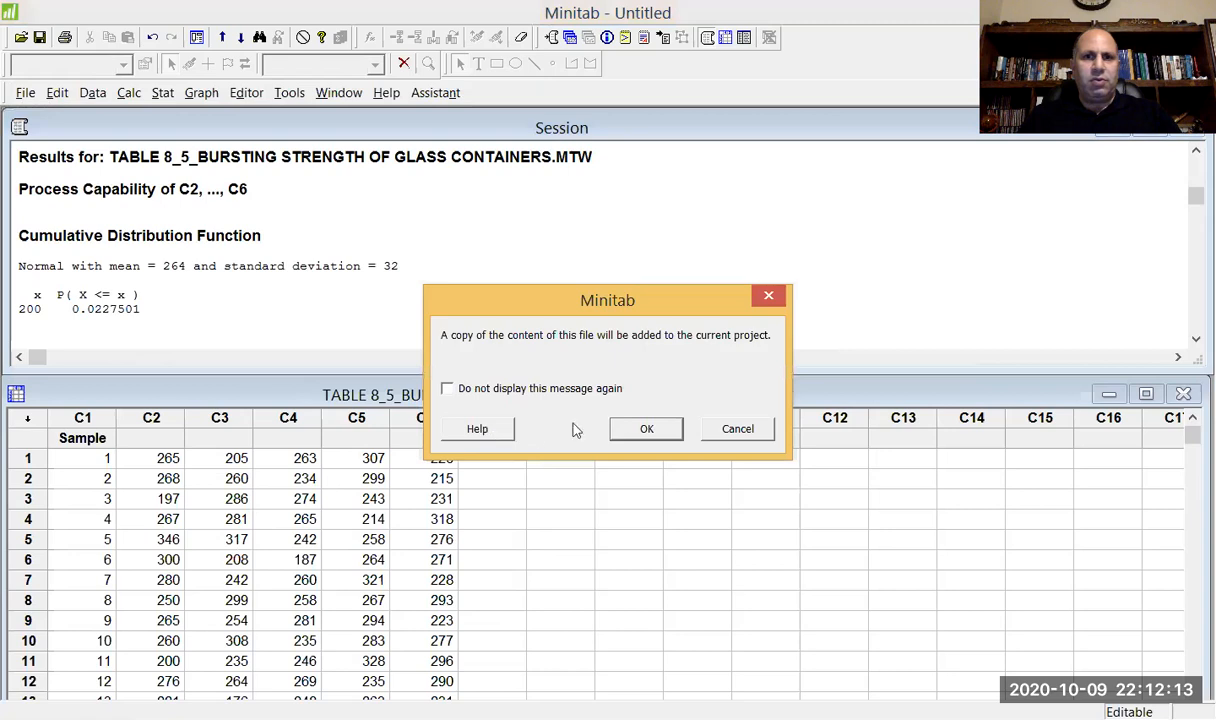
pyautogui.click(647, 429)
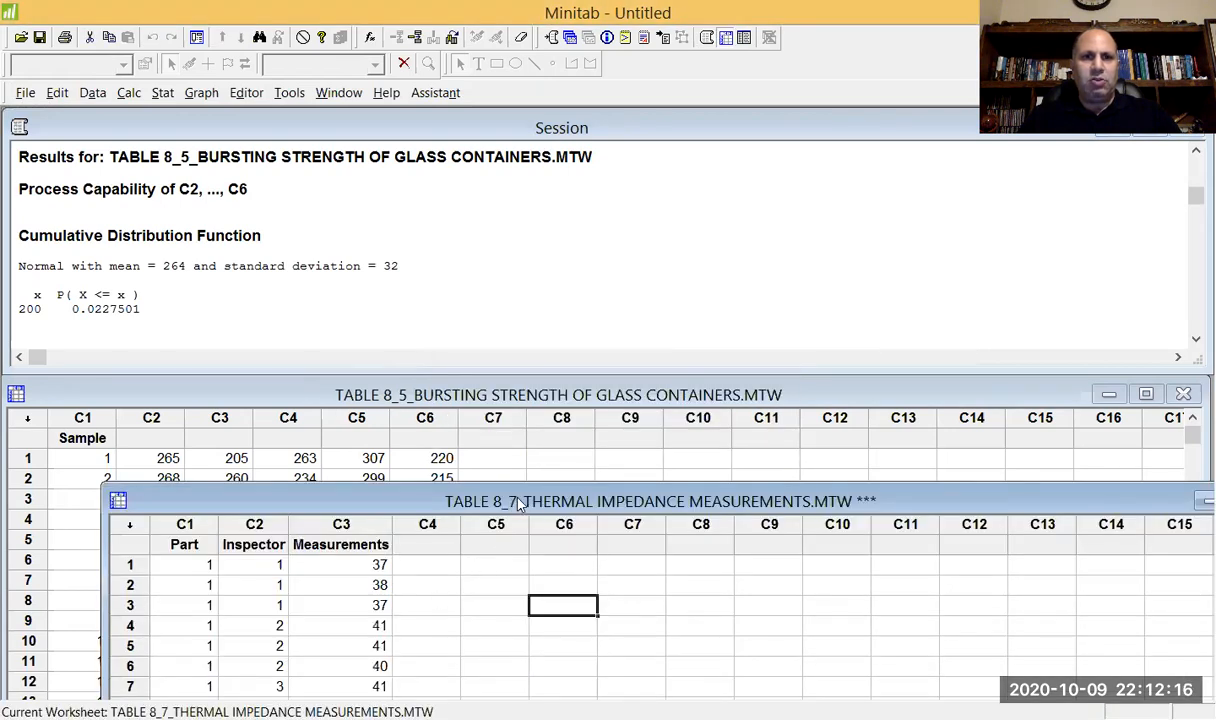
pyautogui.moveTo(519, 505); pyautogui.dragTo(426, 403)
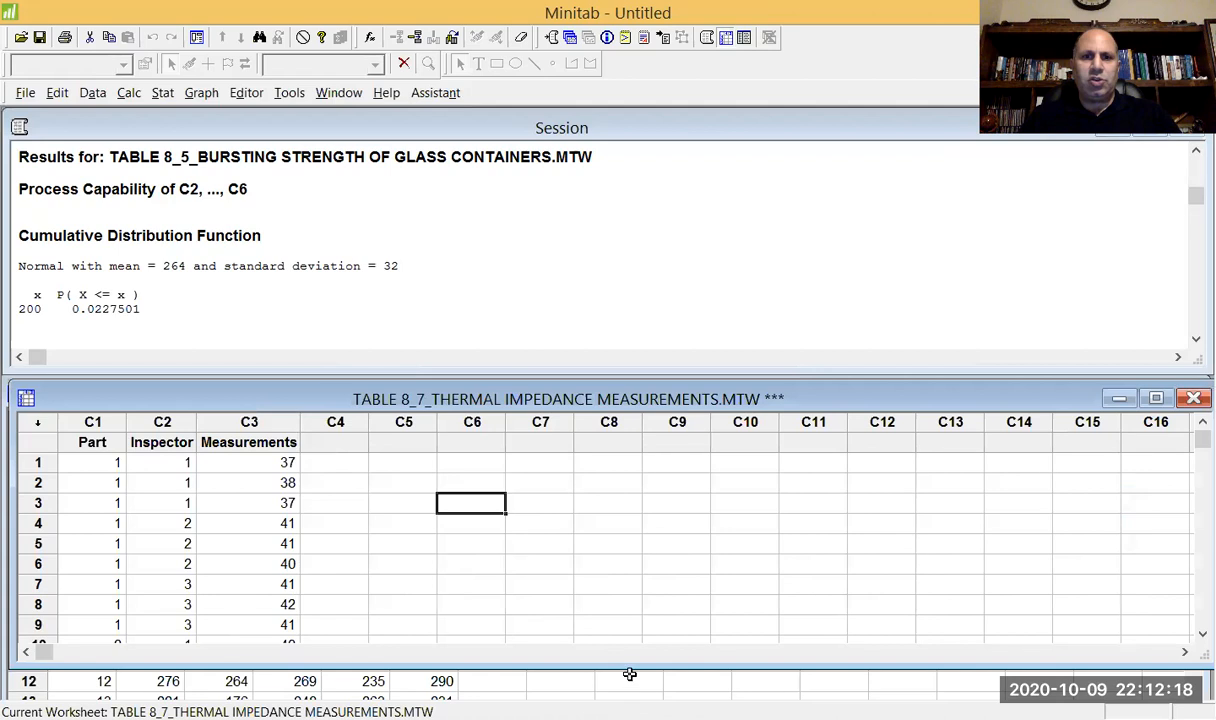
pyautogui.moveTo(633, 667); pyautogui.dragTo(633, 696)
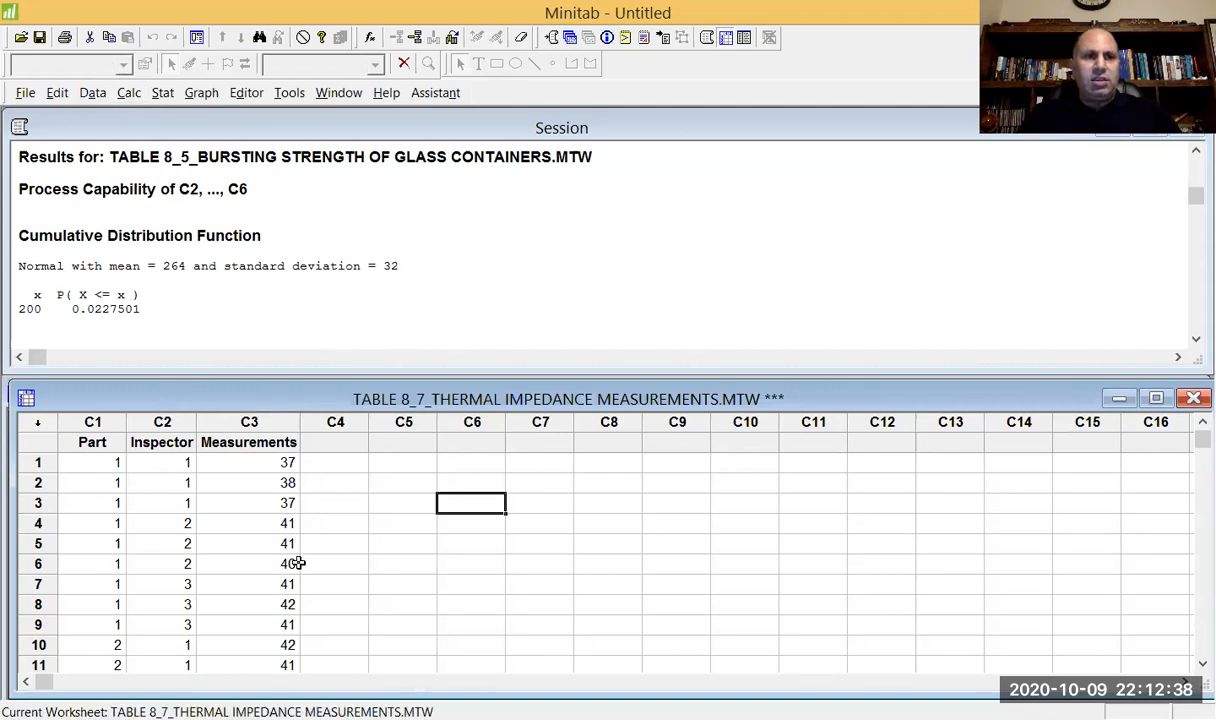
# Set up a new Gage R&R study worksheet with 10 parts, 3 operators and 3 replicates
pyautogui.click(162, 93)
pyautogui.moveTo(207, 228)
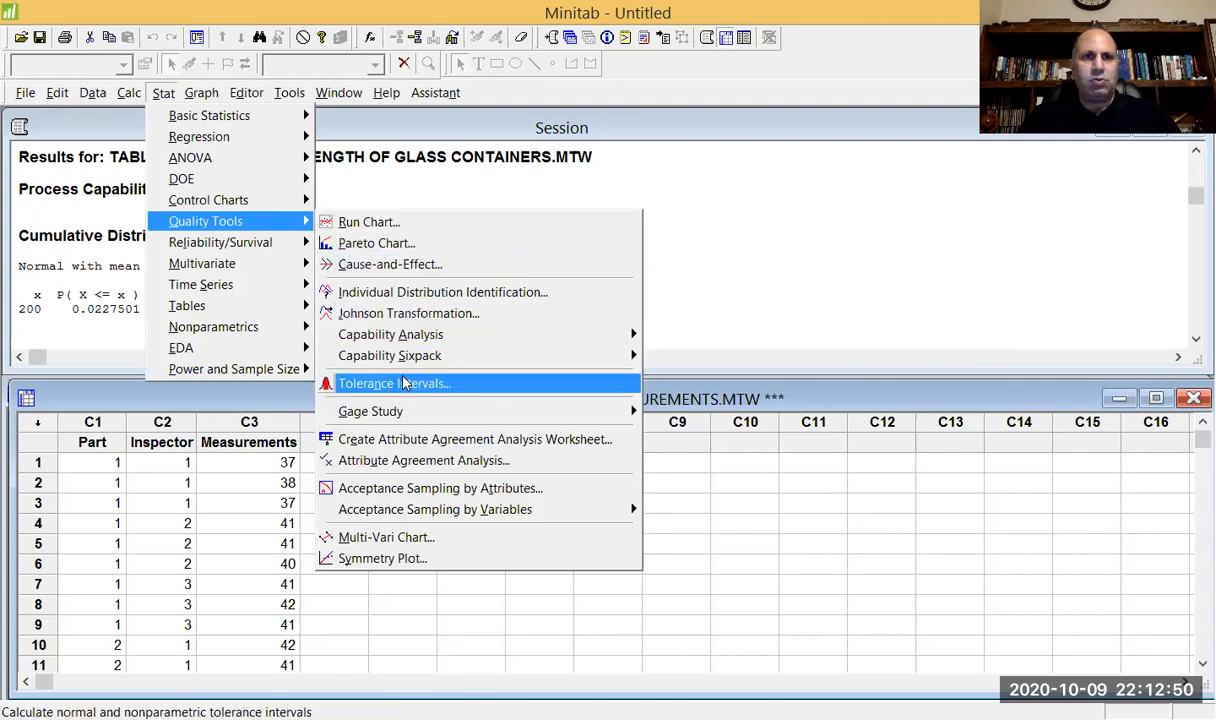
pyautogui.moveTo(408, 418)
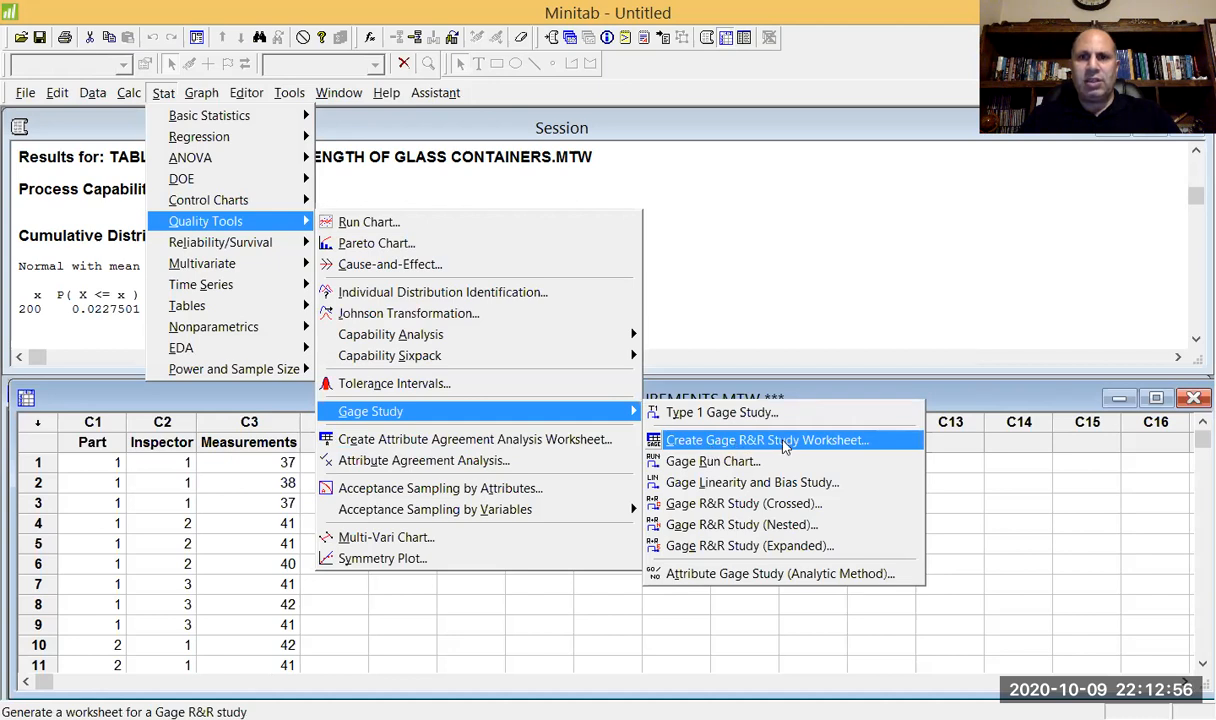
pyautogui.click(786, 441)
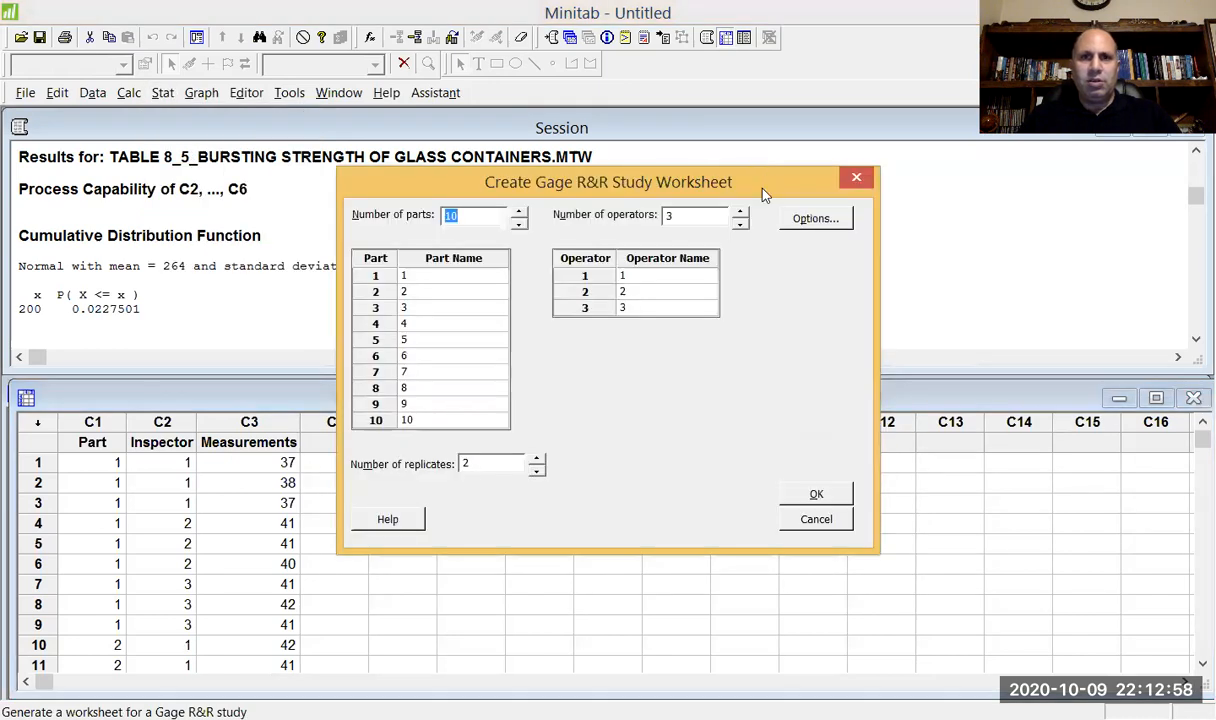
pyautogui.moveTo(762, 188); pyautogui.dragTo(761, 301)
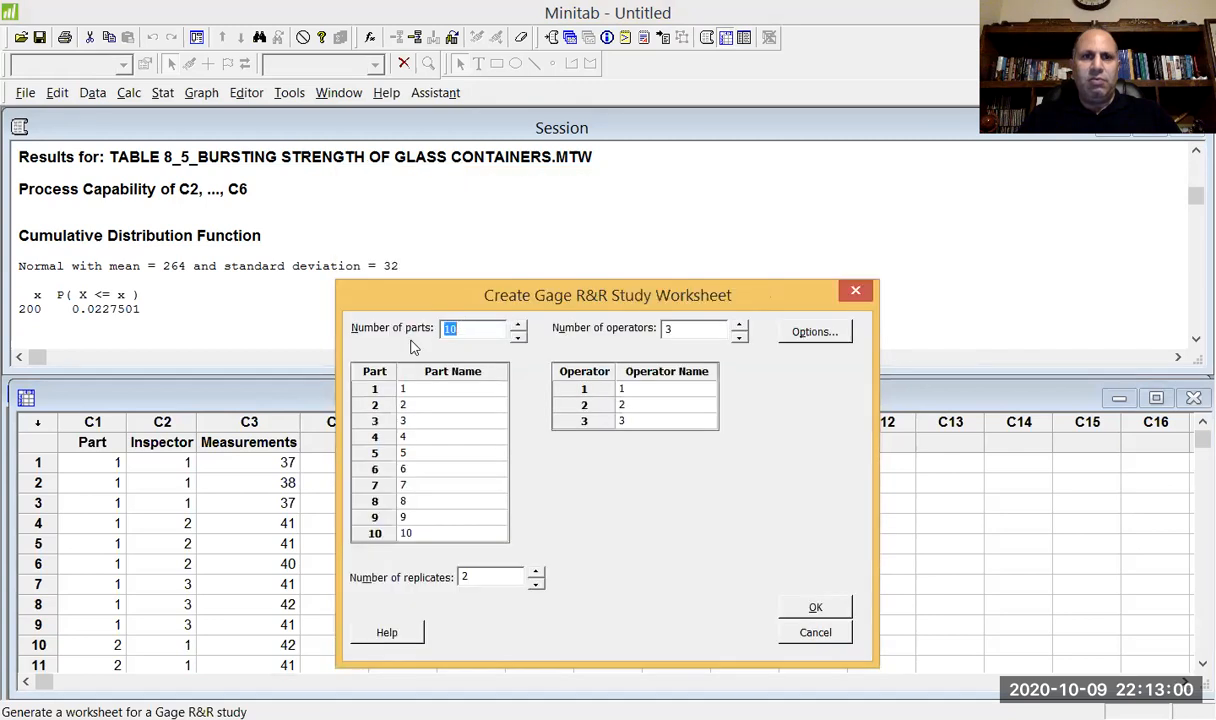
pyautogui.click(469, 331)
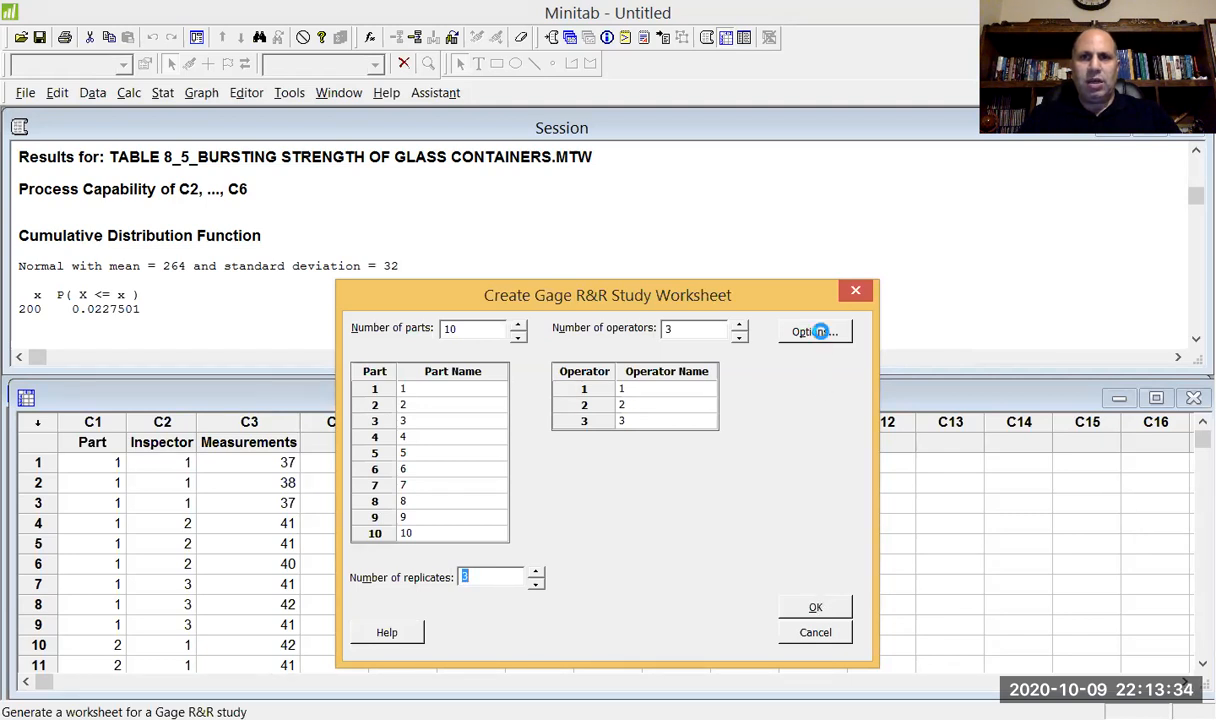
# Accept randomizing runs within operators in the worksheet options and create the Gage R&R study worksheet
pyautogui.click(818, 332)
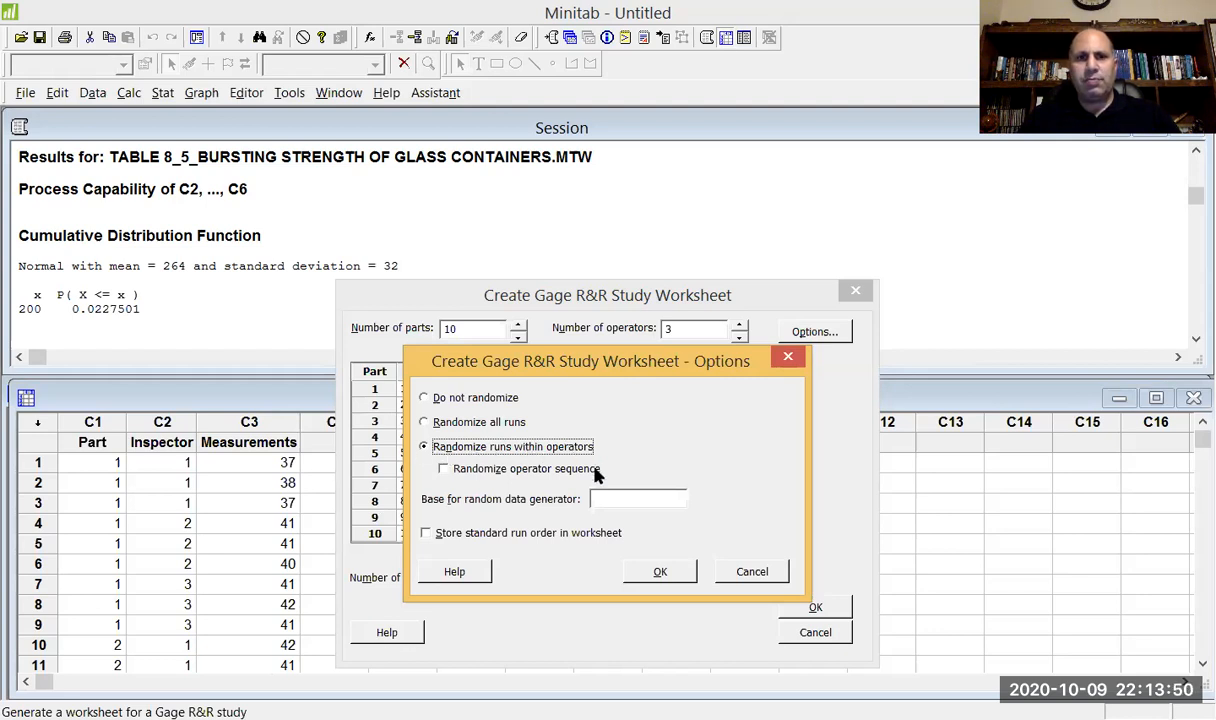
pyautogui.click(658, 572)
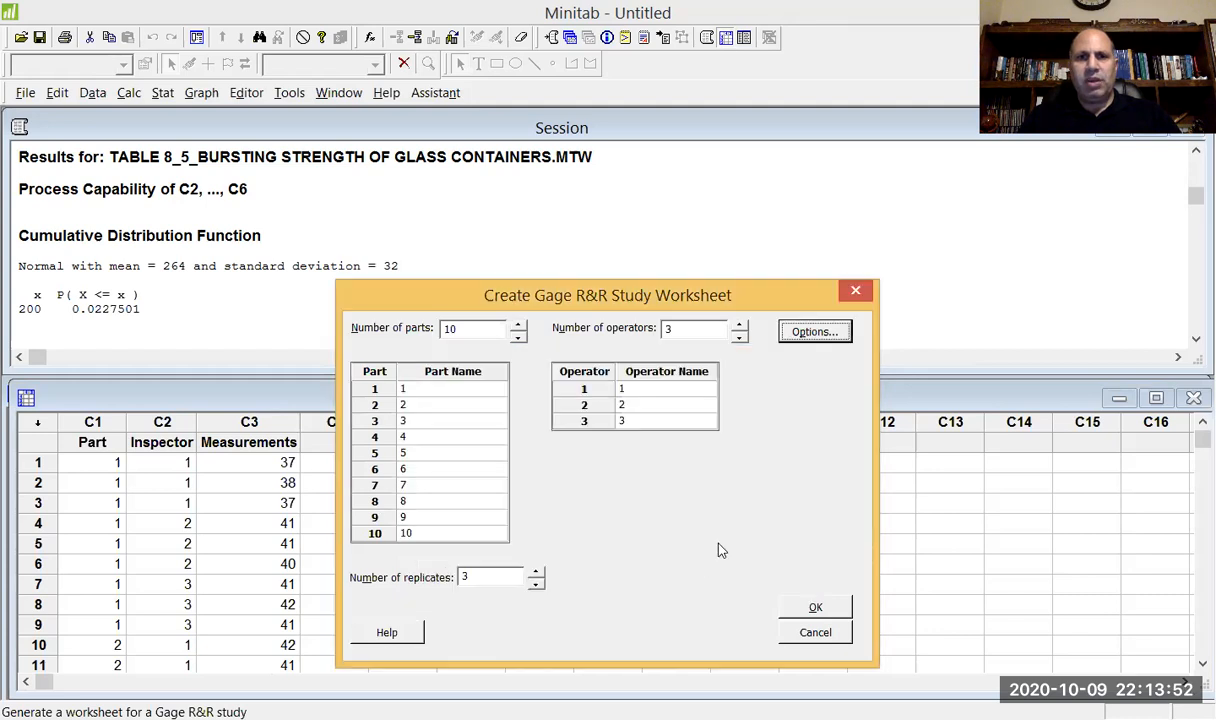
pyautogui.click(810, 608)
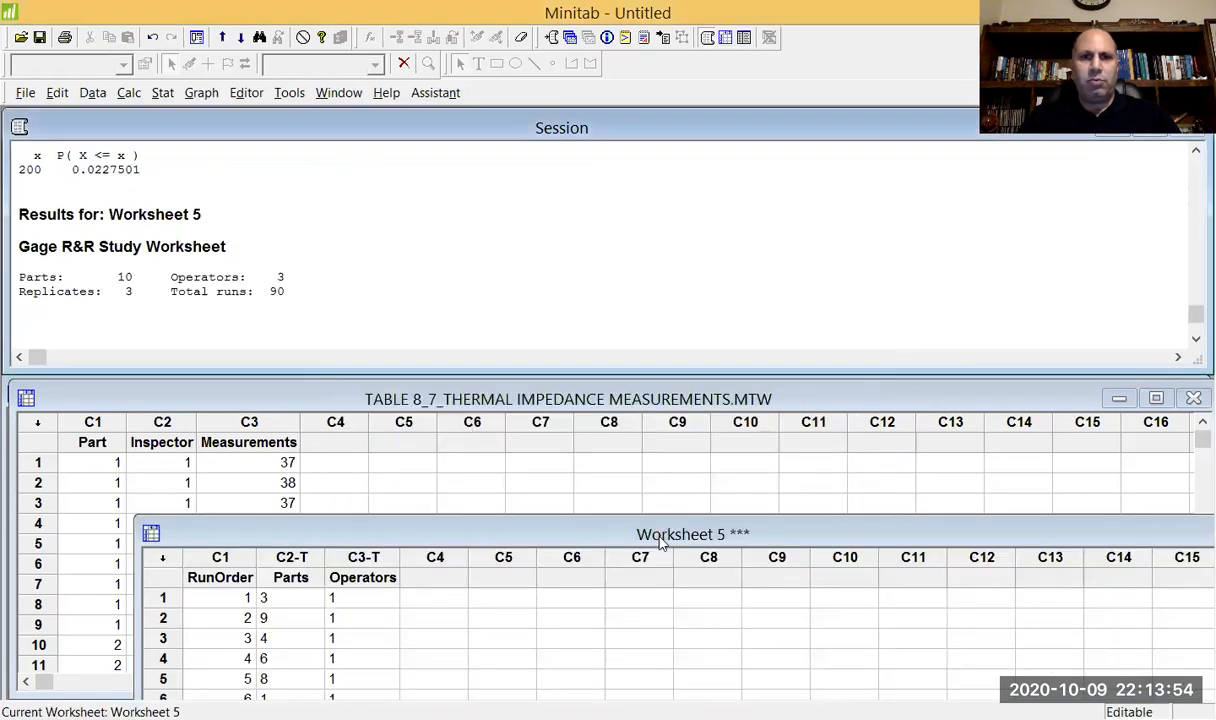
# Move and enlarge the new Gage R&R worksheet window, and name its column C4 Measurements
pyautogui.moveTo(658, 524); pyautogui.dragTo(602, 305)
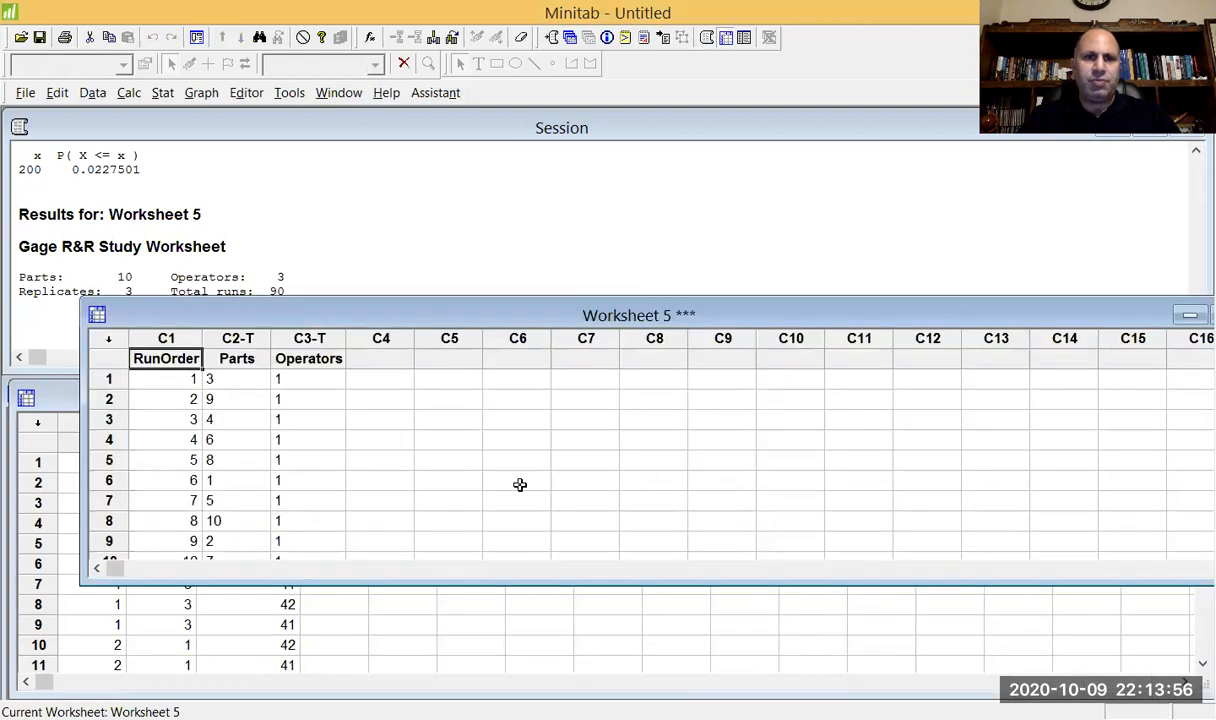
pyautogui.moveTo(572, 578); pyautogui.dragTo(530, 686)
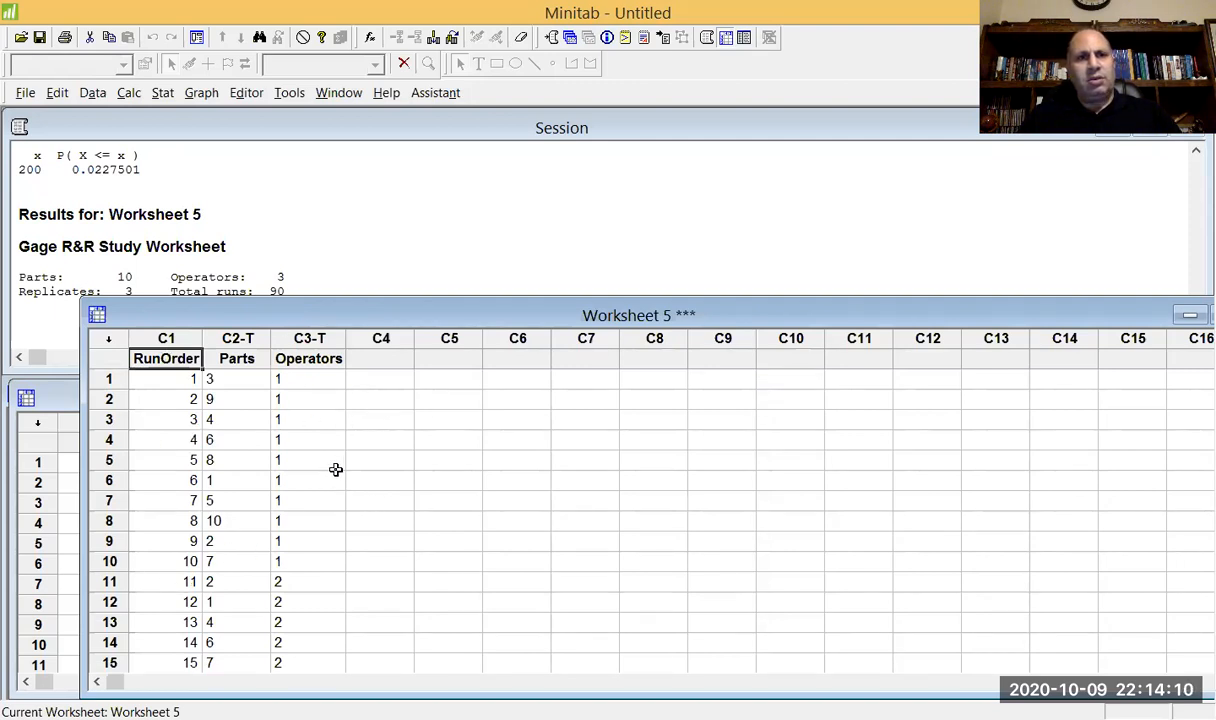
pyautogui.click(378, 356)
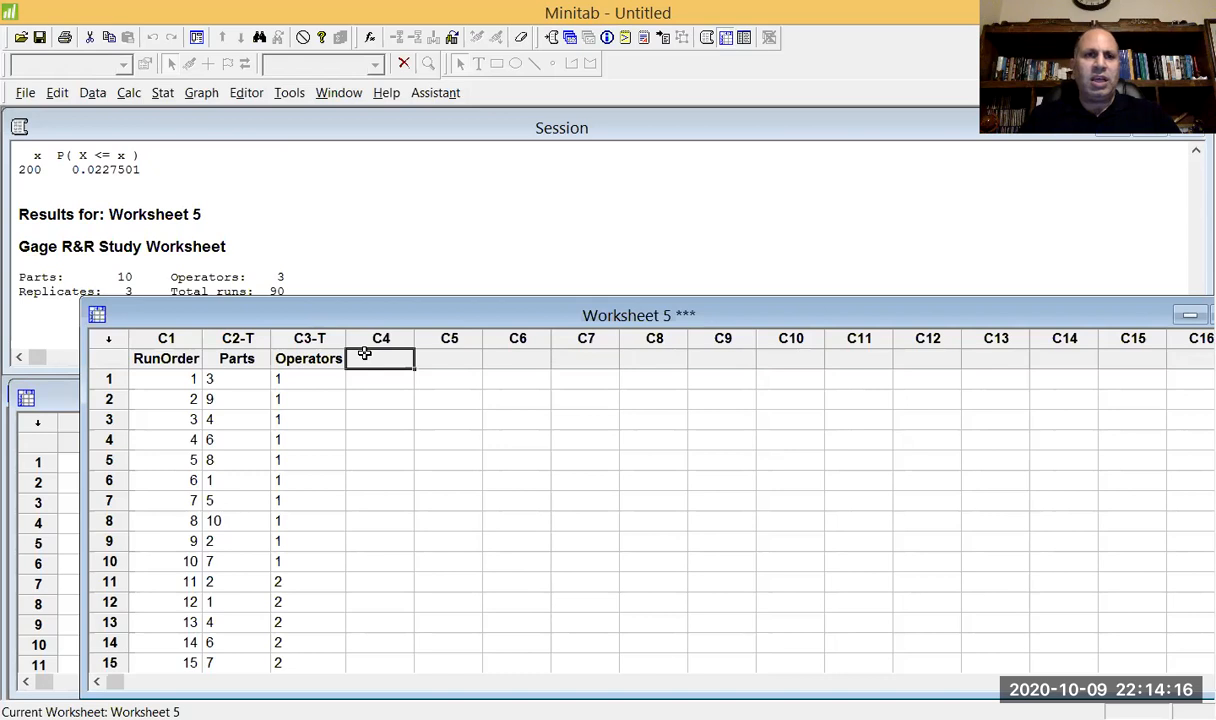
pyautogui.write('M')
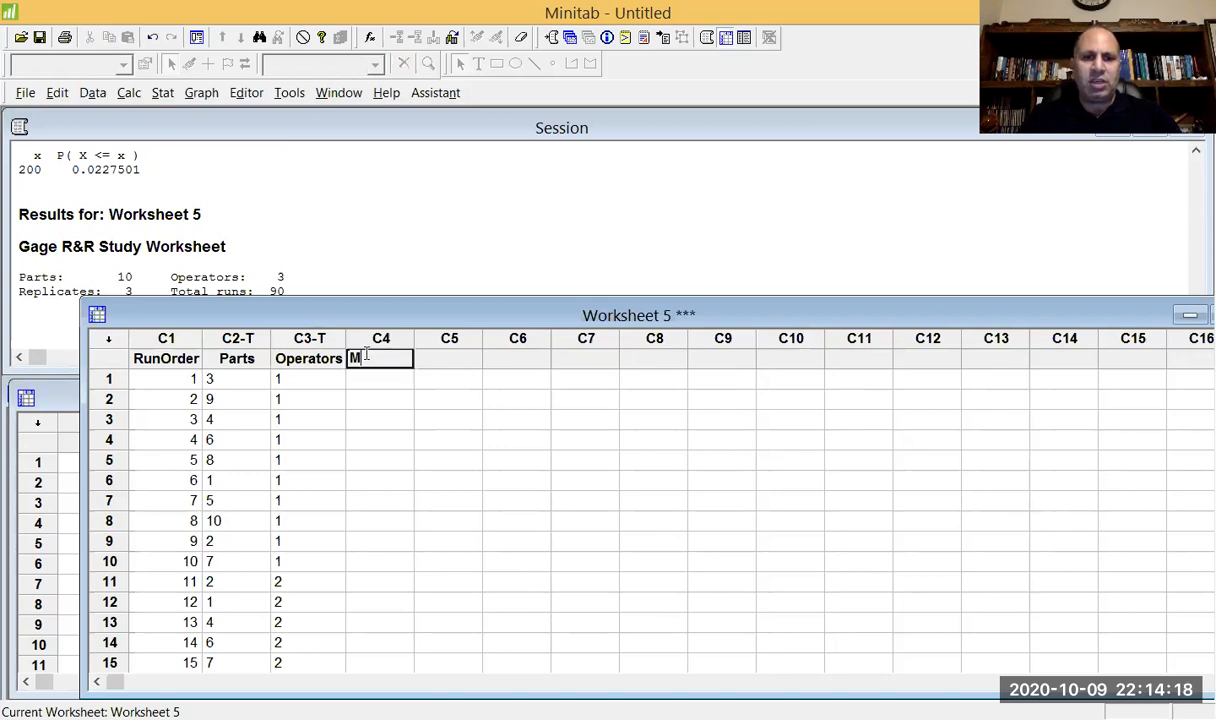
pyautogui.write('easureme')
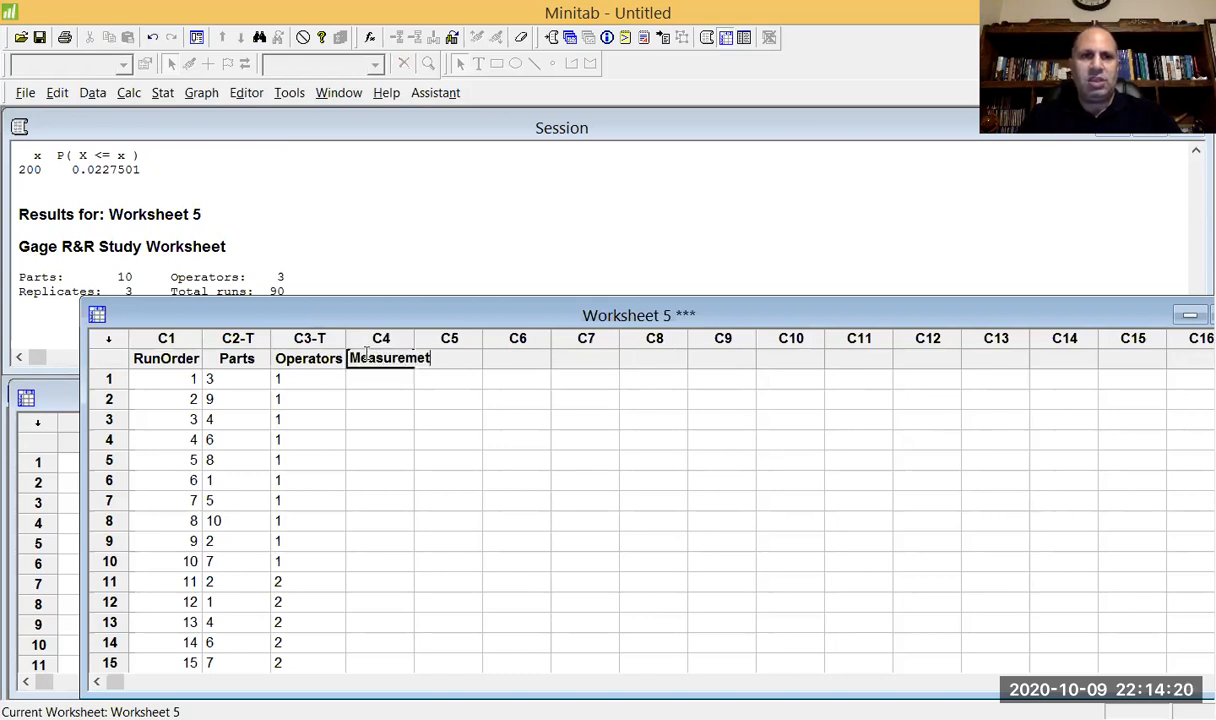
pyautogui.write('nts')
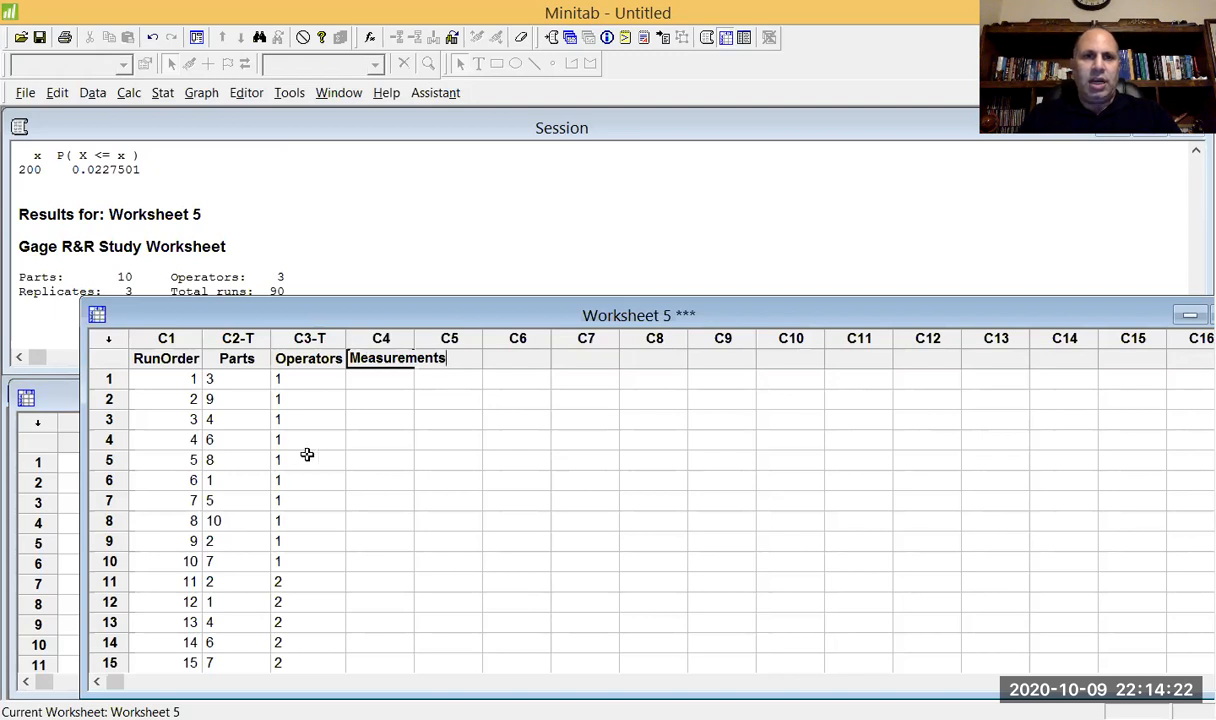
pyautogui.click(364, 381)
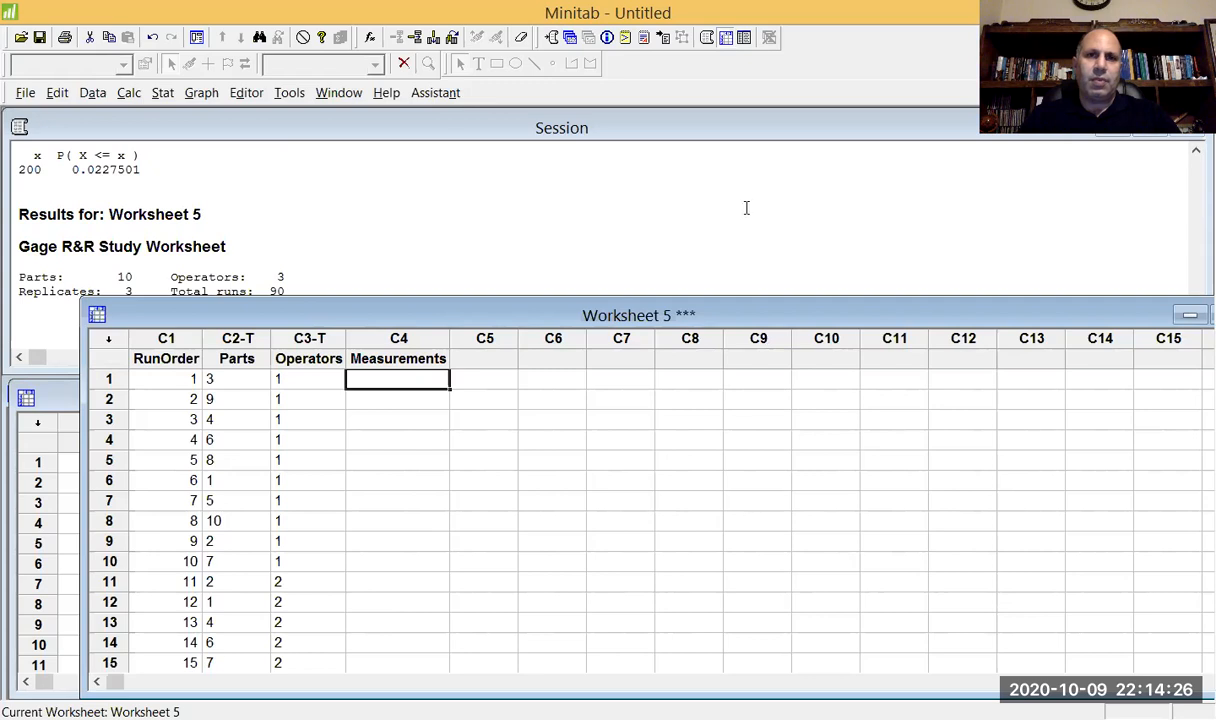
# Close the new Gage R&R worksheet and return to the thermal impedance measurements worksheet
pyautogui.moveTo(730, 338); pyautogui.dragTo(620, 334)
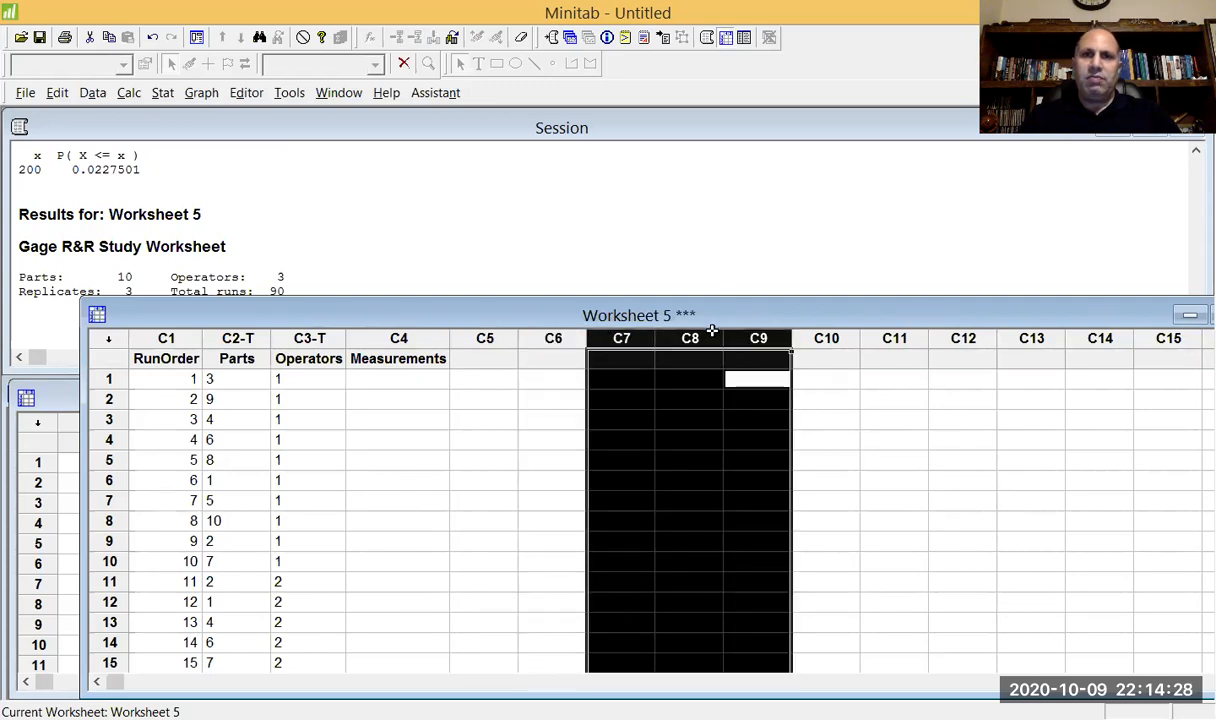
pyautogui.moveTo(700, 322); pyautogui.dragTo(544, 308)
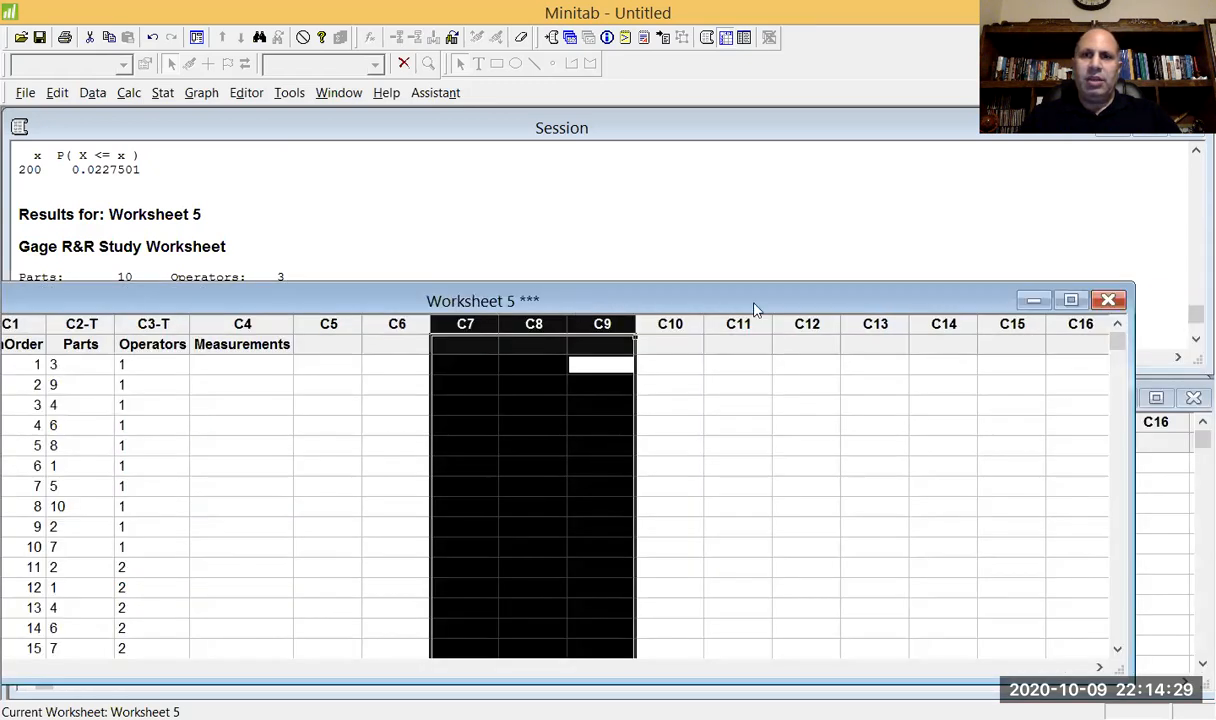
pyautogui.click(1108, 301)
pyautogui.click(660, 414)
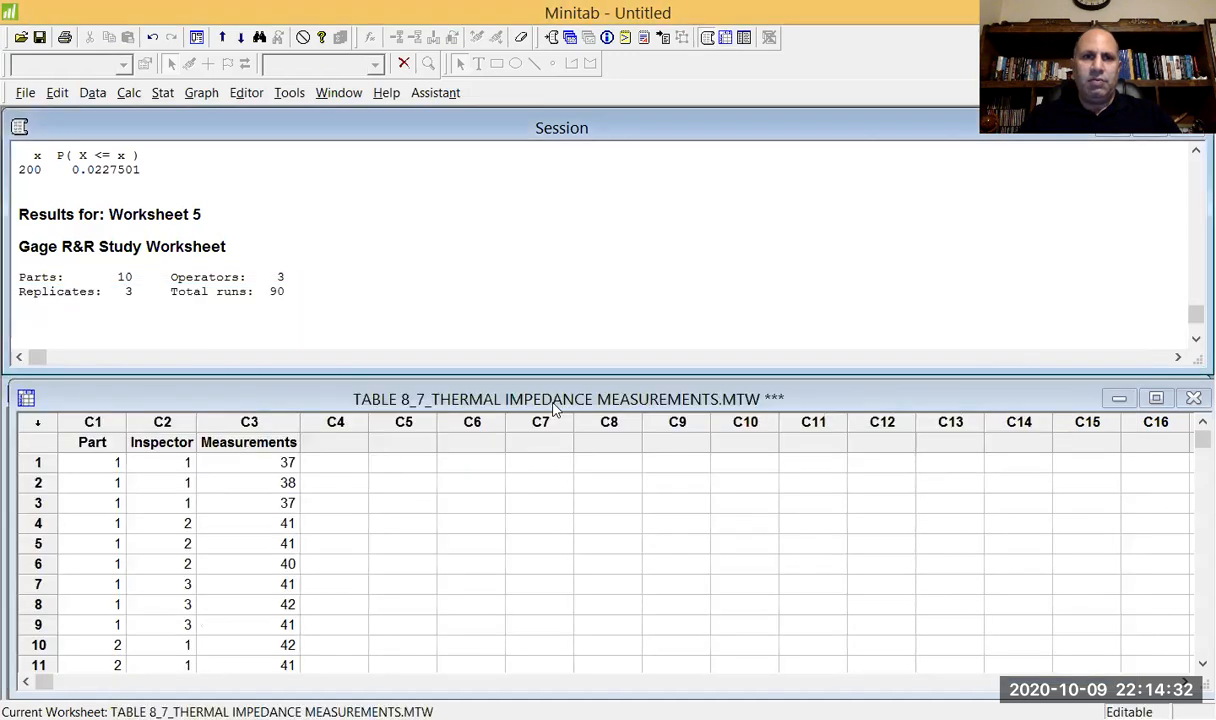
# Start a crossed Gage R&R study with Part as part numbers, Inspector as operators, Measurements as data and the ANOVA method
pyautogui.click(163, 95)
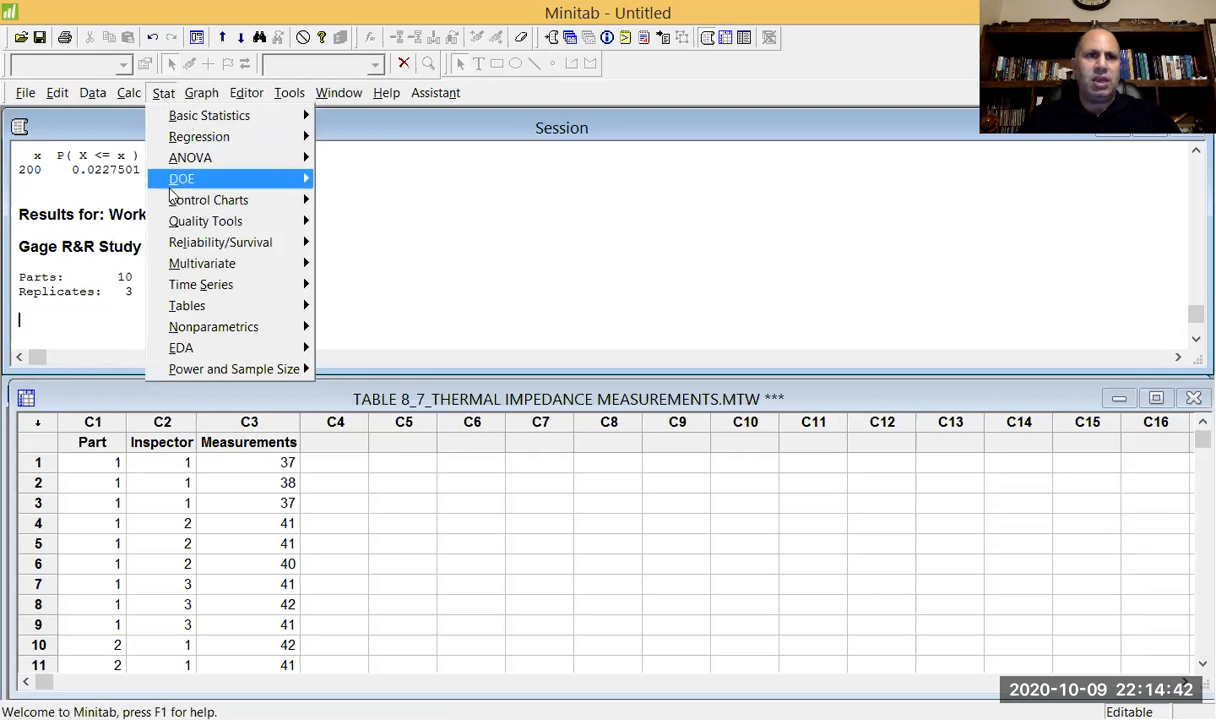
pyautogui.moveTo(196, 218)
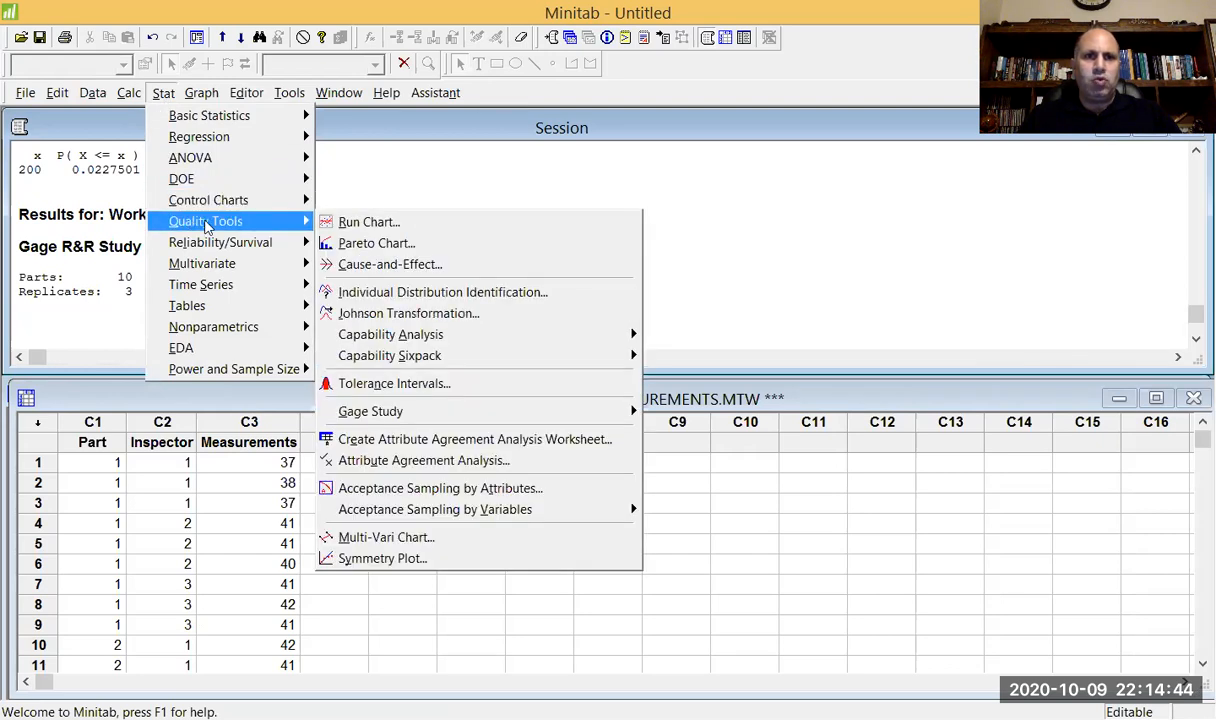
pyautogui.moveTo(429, 342)
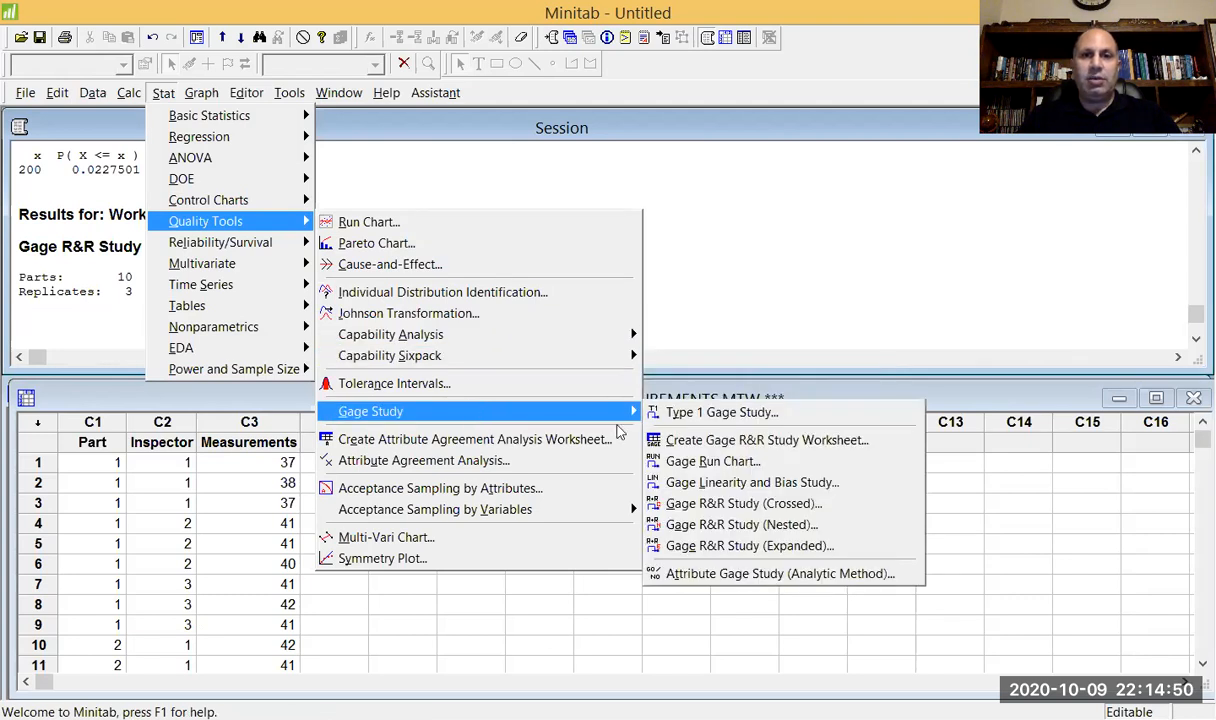
pyautogui.moveTo(585, 411)
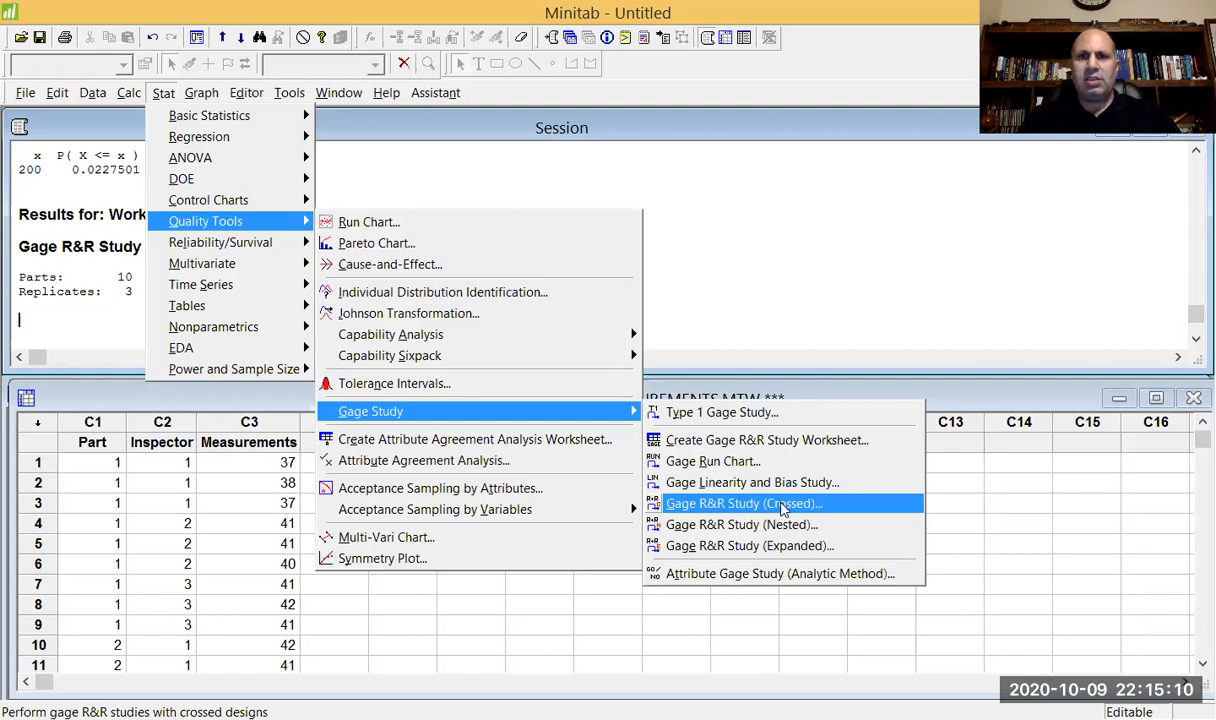
pyautogui.click(783, 504)
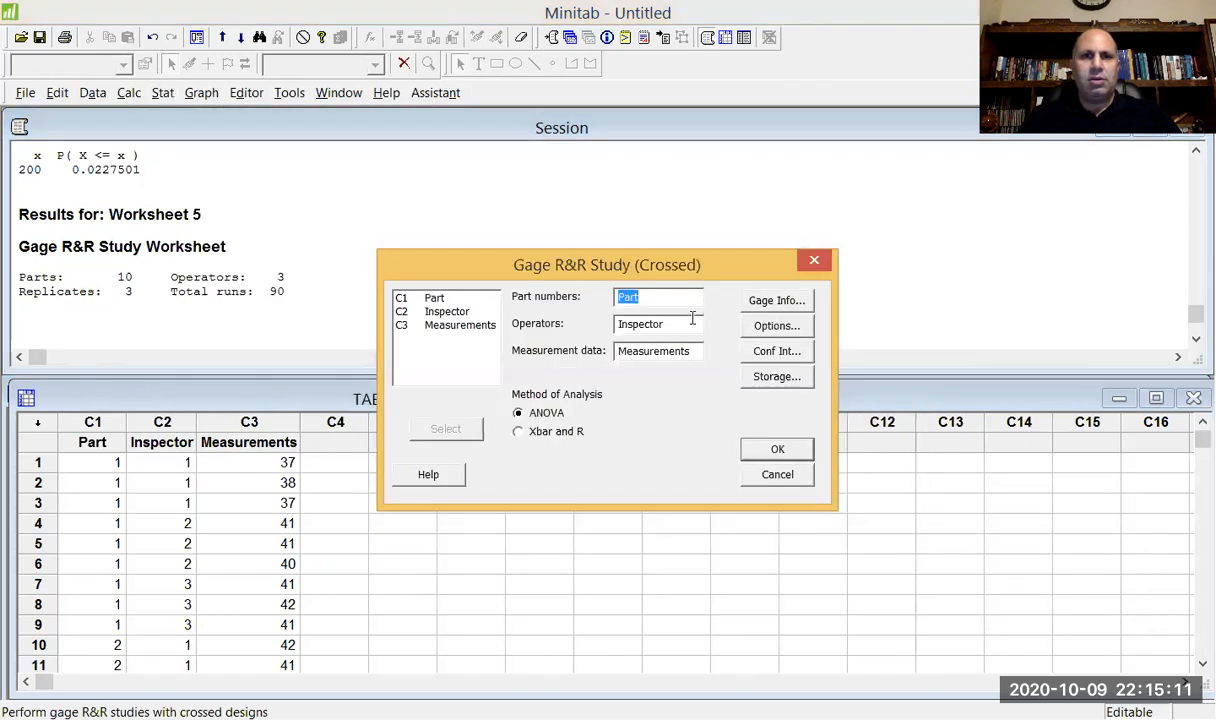
pyautogui.doubleClick(432, 298)
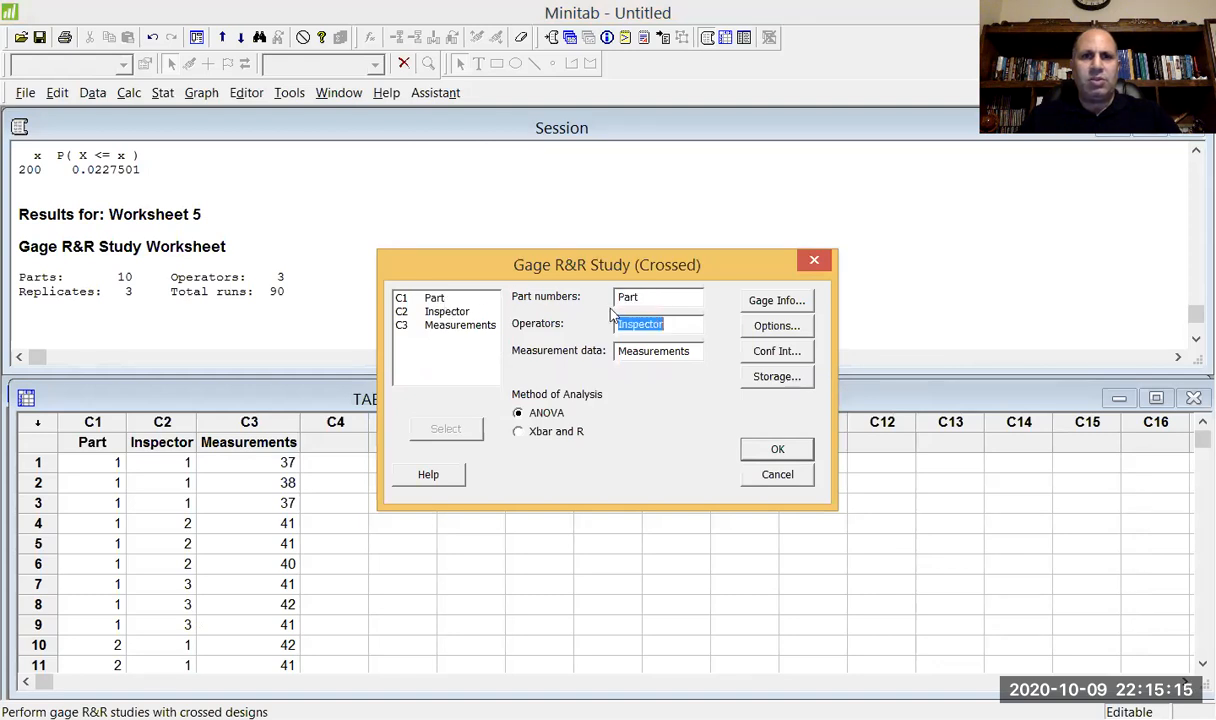
pyautogui.doubleClick(446, 311)
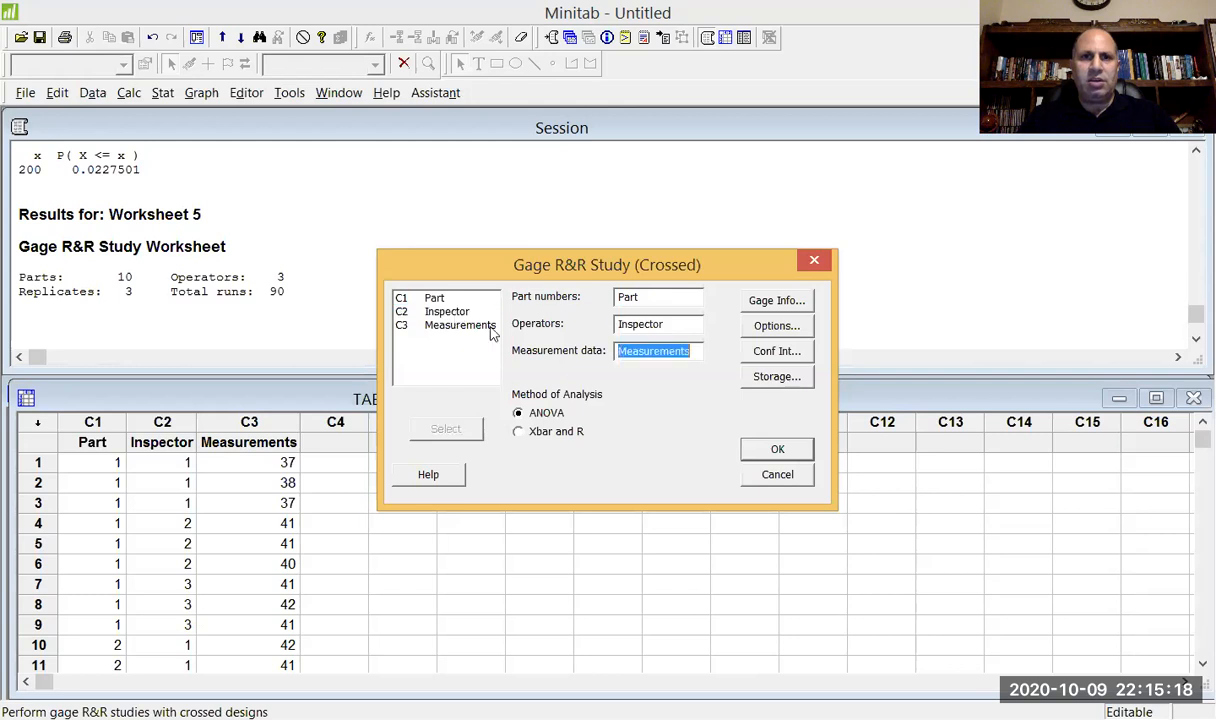
pyautogui.click(452, 330)
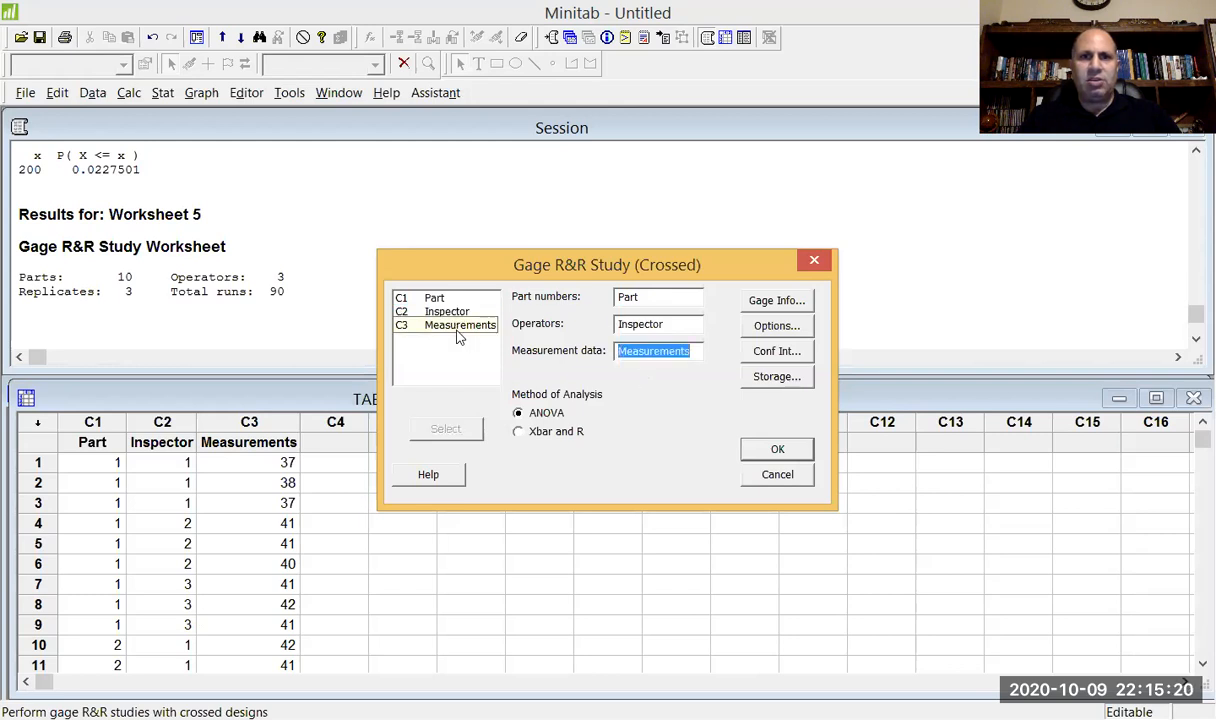
pyautogui.press('Tab')
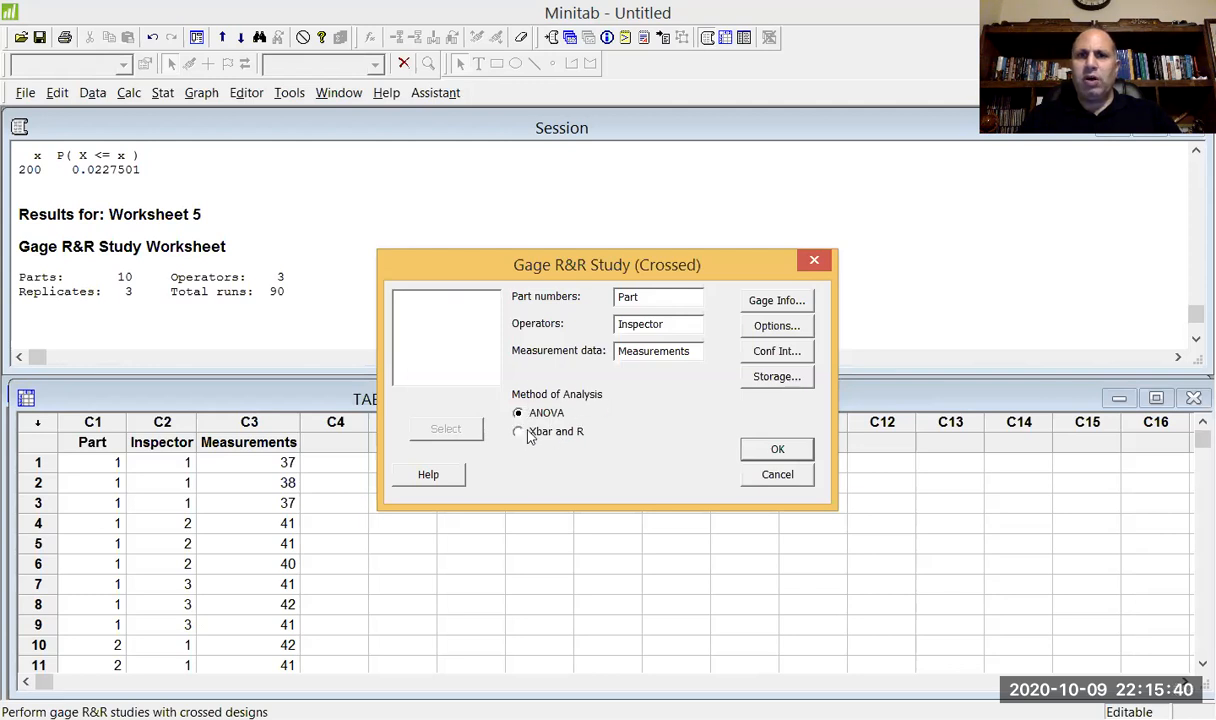
# Leave the gage information blank and accept the ANOVA options with a study variation of 6 and interaction alpha of 0.25
pyautogui.click(774, 300)
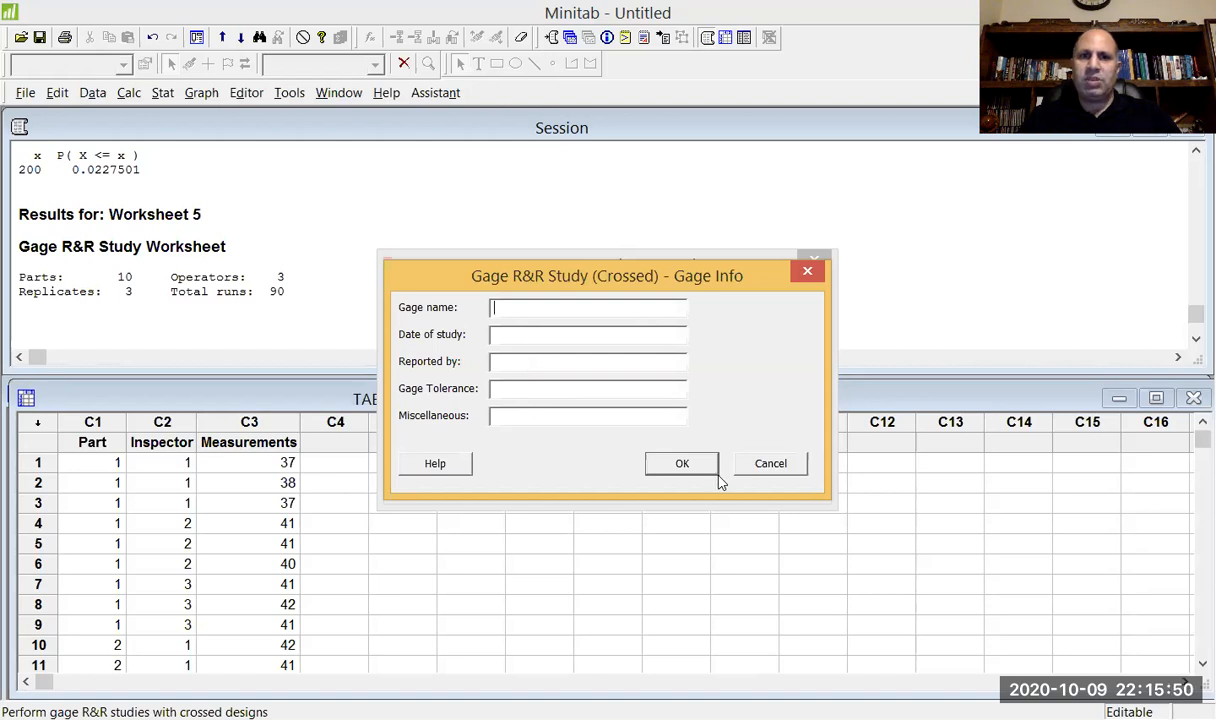
pyautogui.click(682, 465)
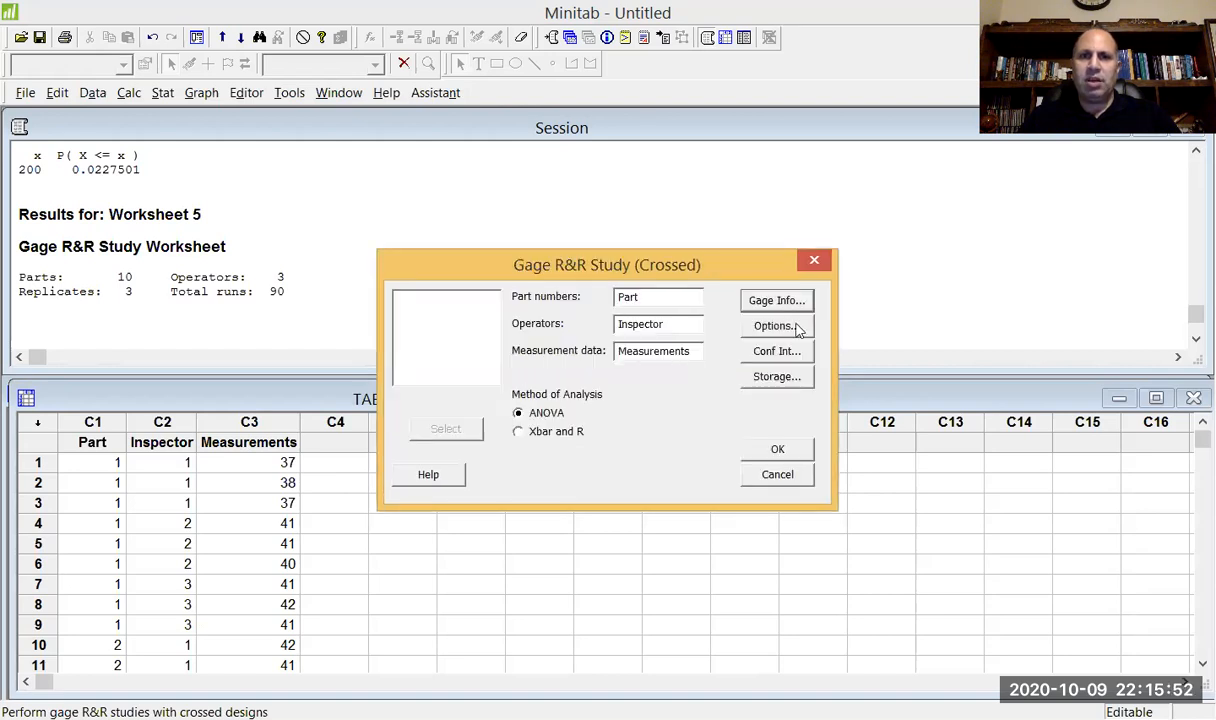
pyautogui.click(795, 330)
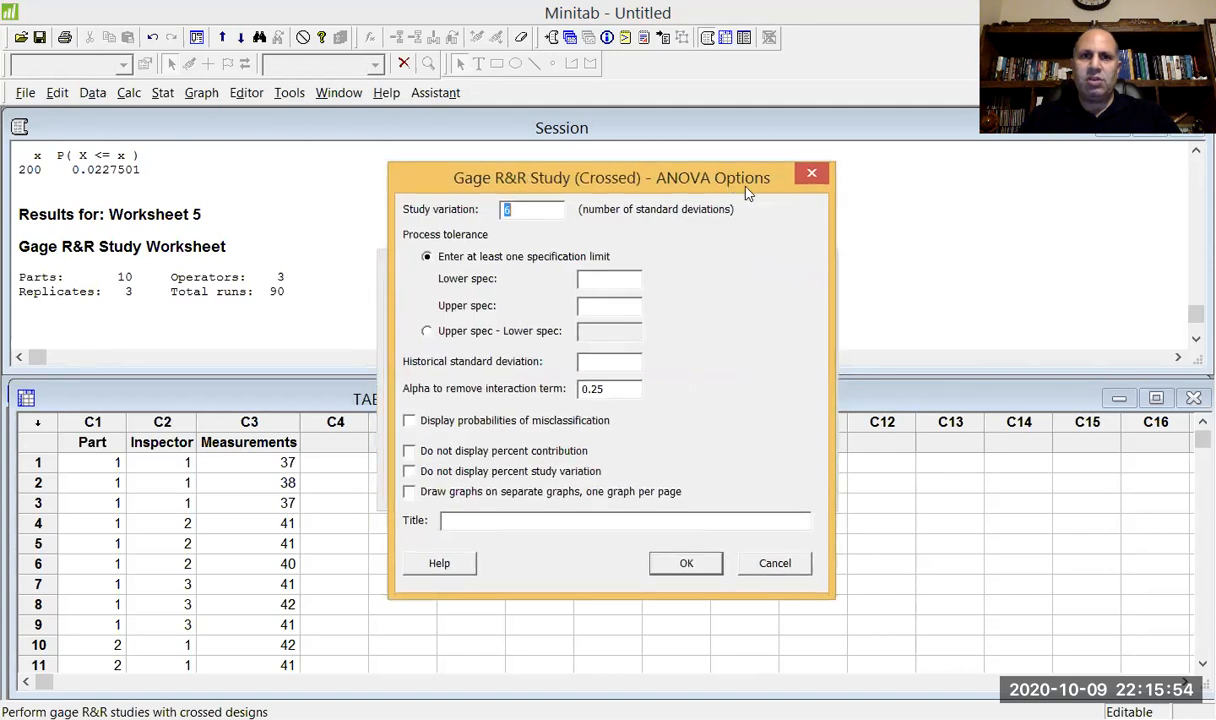
pyautogui.moveTo(745, 187); pyautogui.dragTo(936, 266)
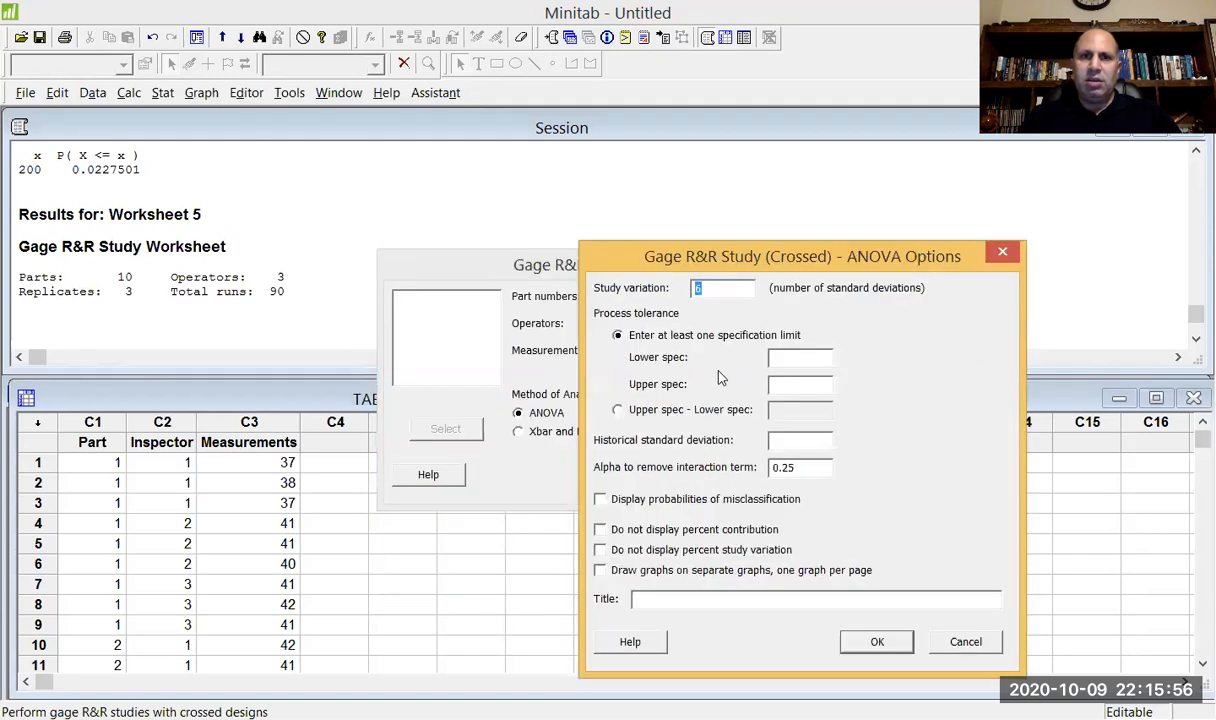
pyautogui.click(874, 643)
# Include two-sided confidence intervals at the 95.0 confidence level in the Gage R&R study
pyautogui.click(777, 352)
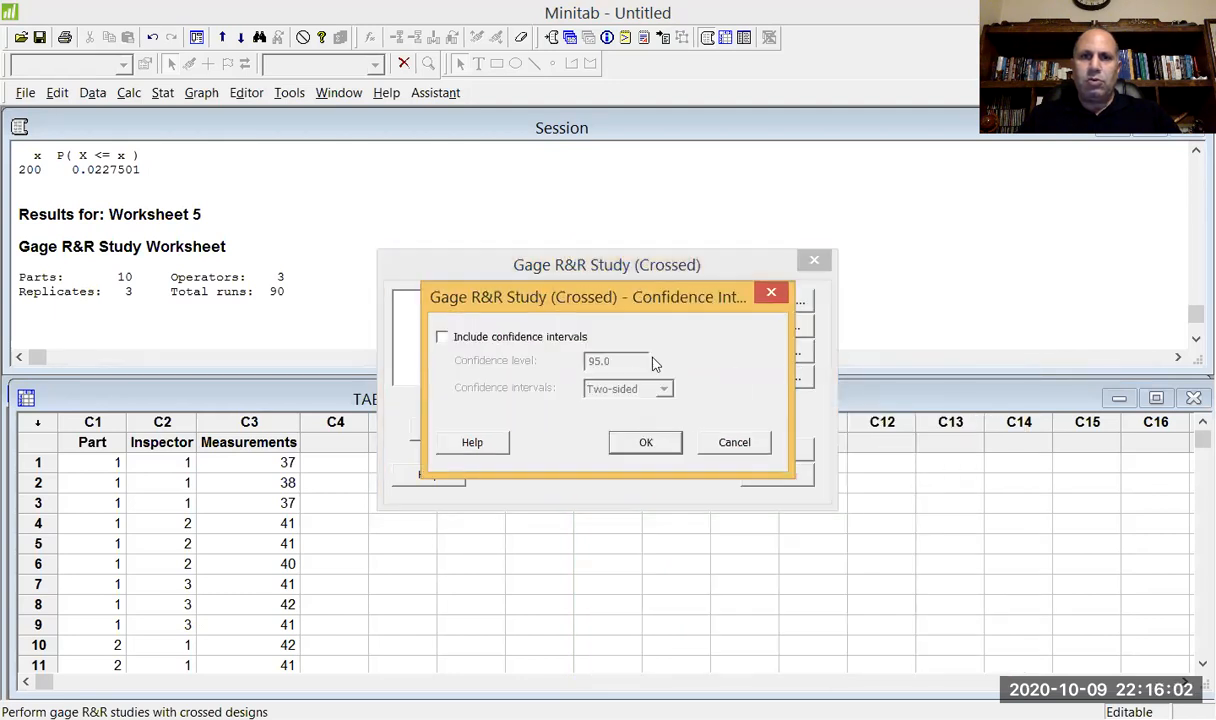
pyautogui.click(497, 341)
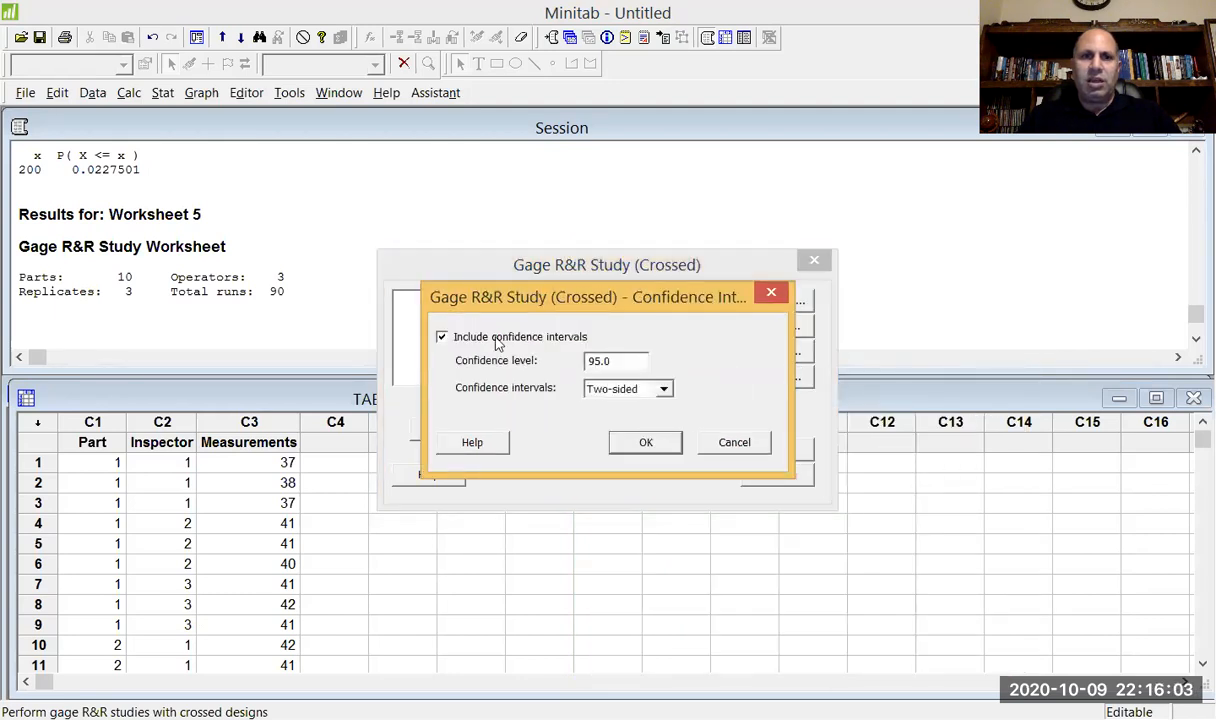
pyautogui.click(645, 443)
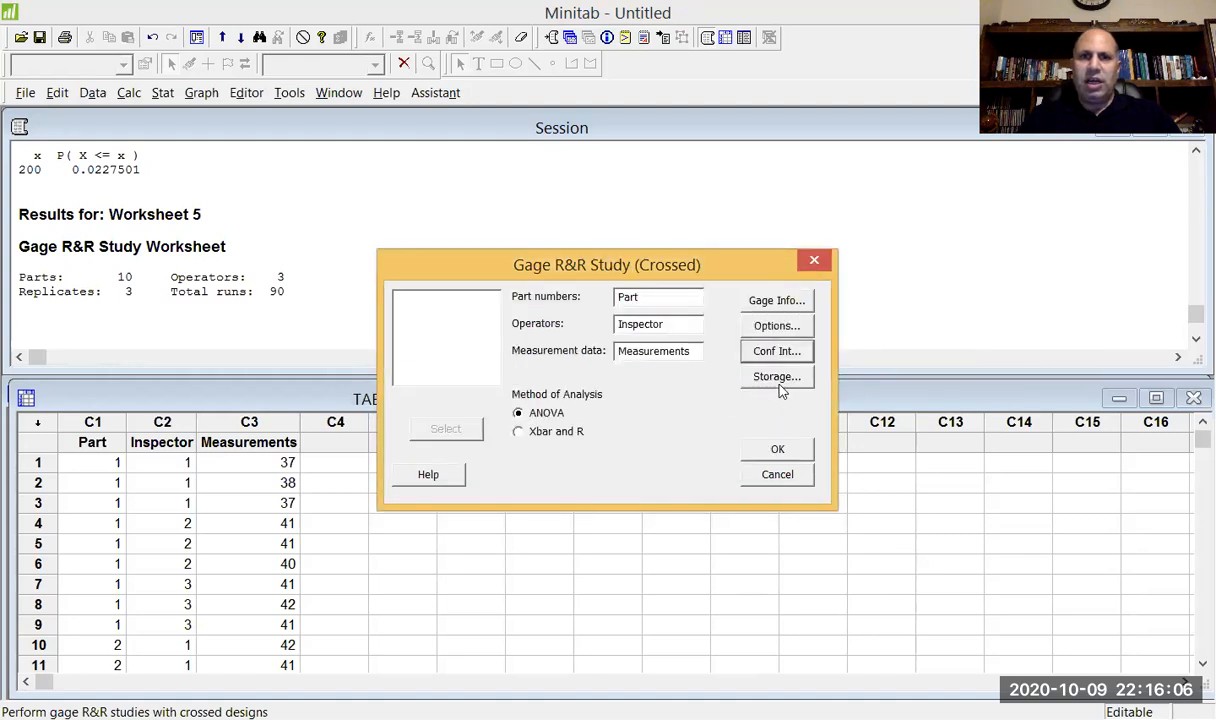
# Leave all result storage options unselected and run the crossed Gage R&R study
pyautogui.click(778, 379)
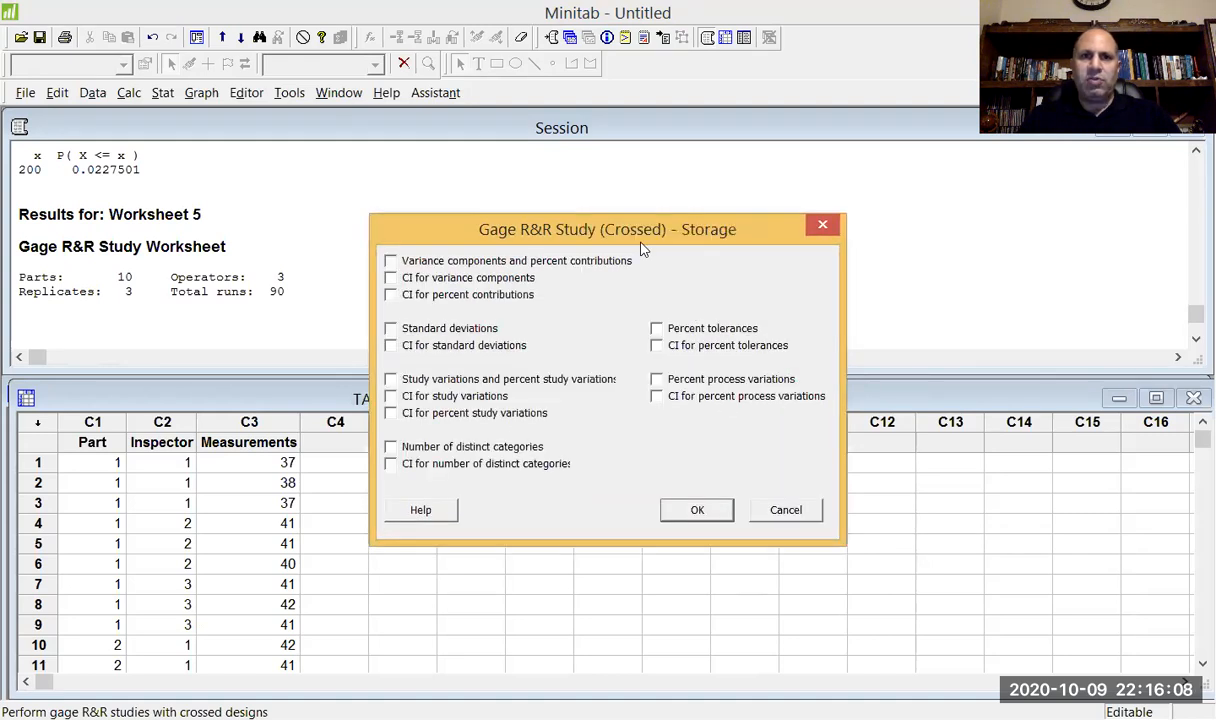
pyautogui.moveTo(643, 248); pyautogui.dragTo(753, 300)
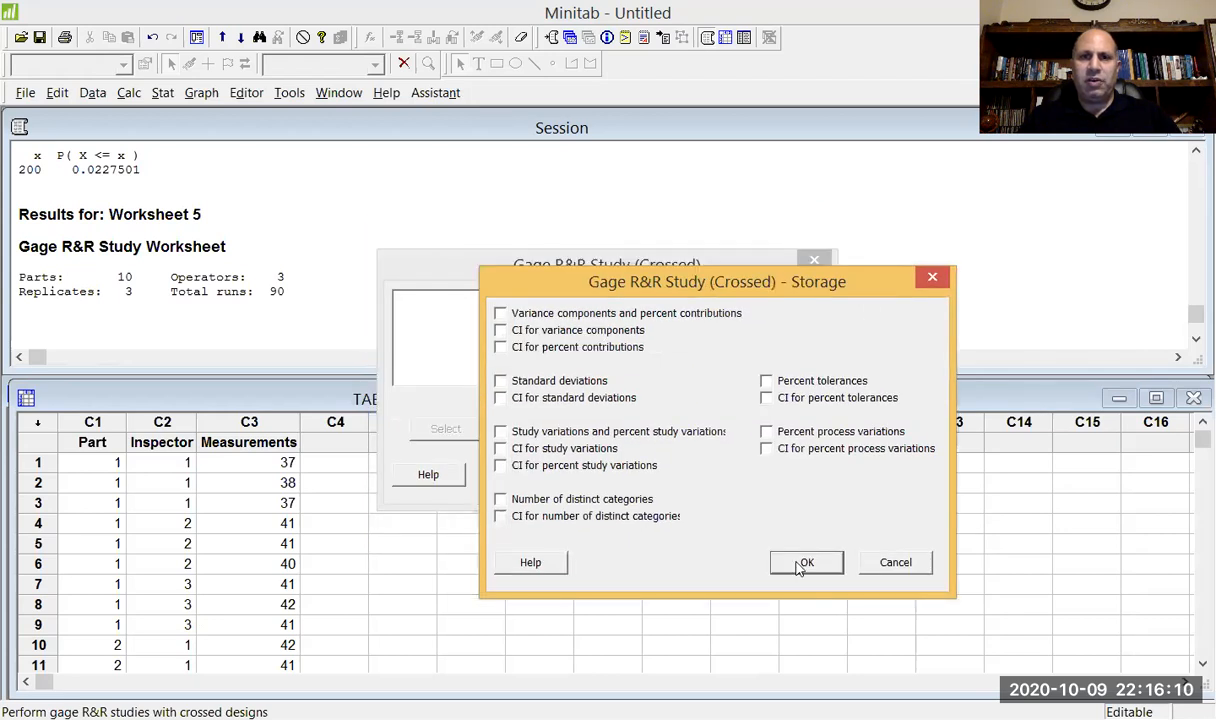
pyautogui.click(803, 563)
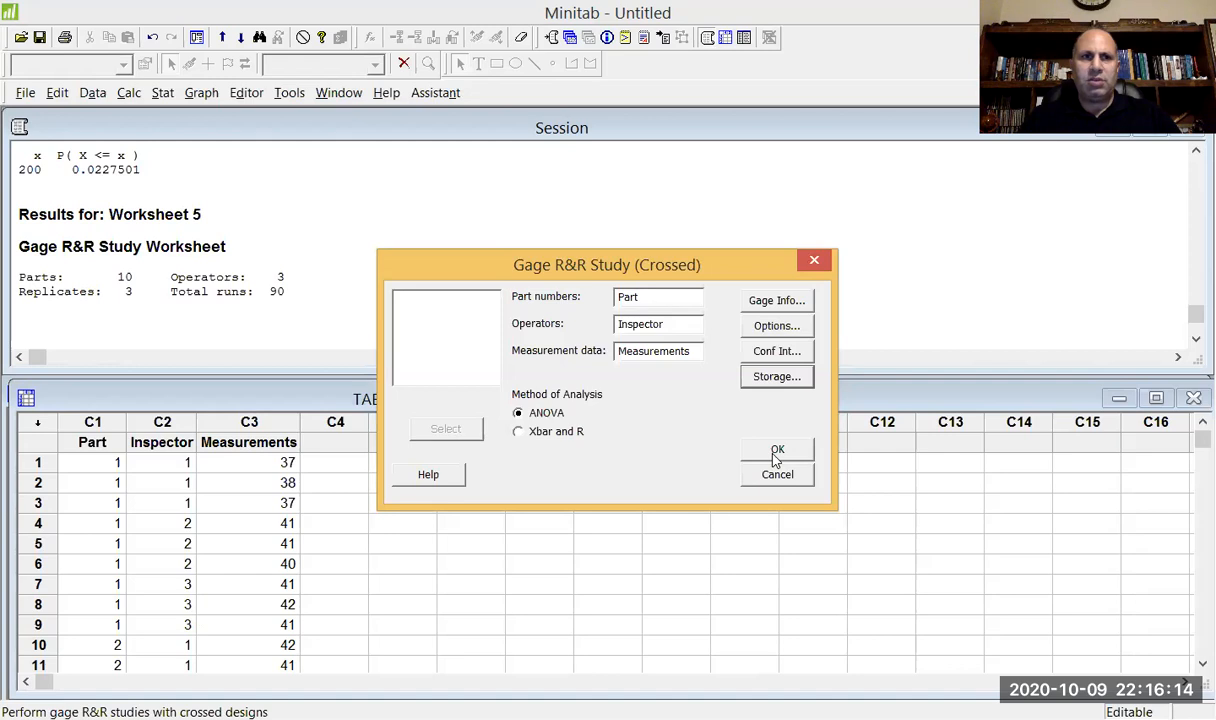
pyautogui.click(776, 452)
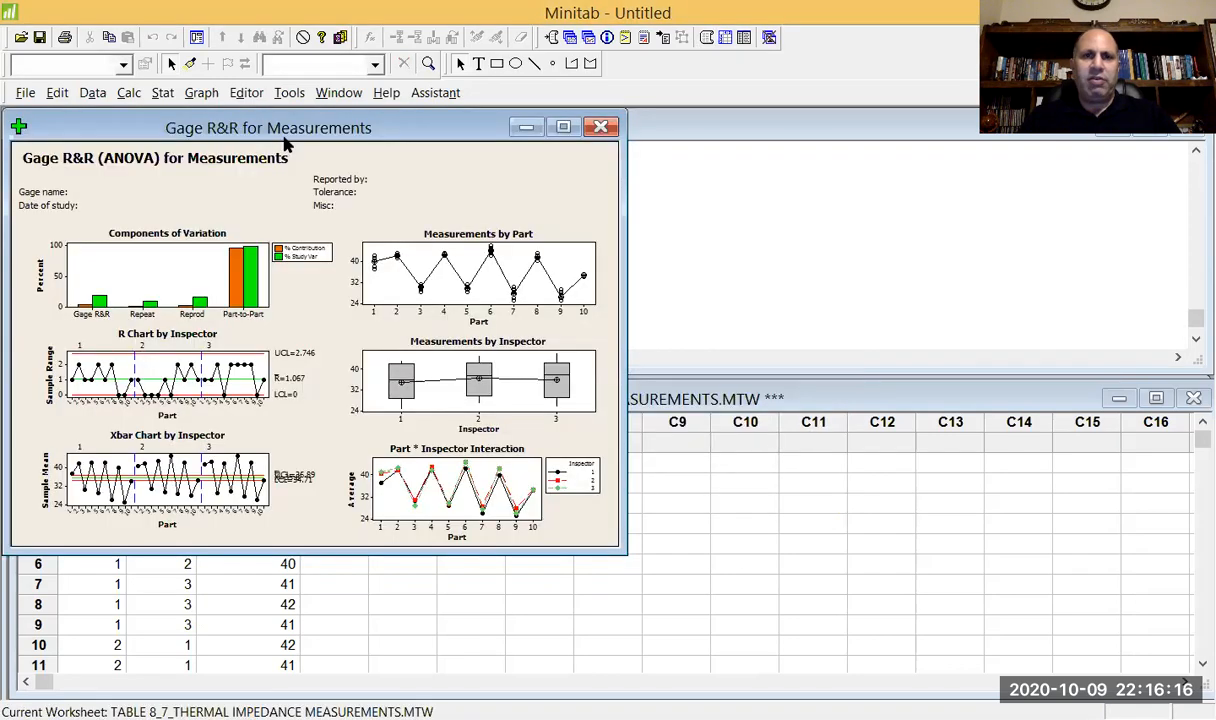
# Move the Gage R&R graph window clear to examine its charts, and close it without saving the graph
pyautogui.moveTo(285, 145); pyautogui.dragTo(660, 274)
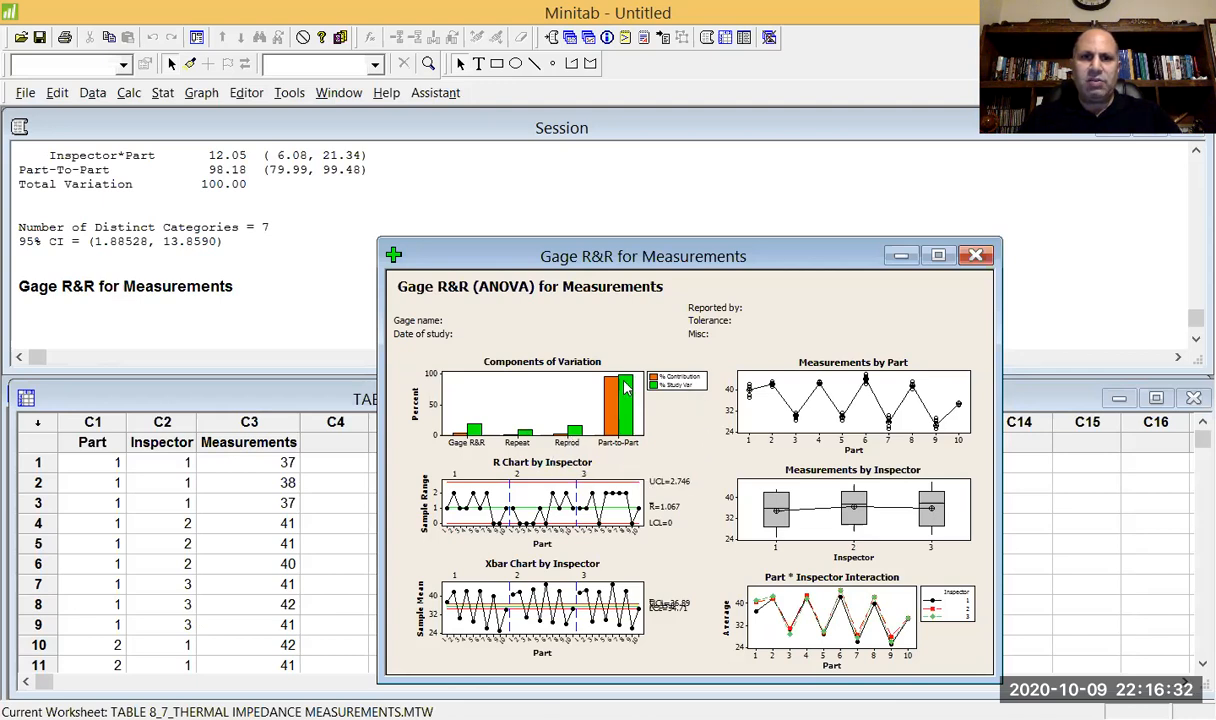
pyautogui.moveTo(625, 390)
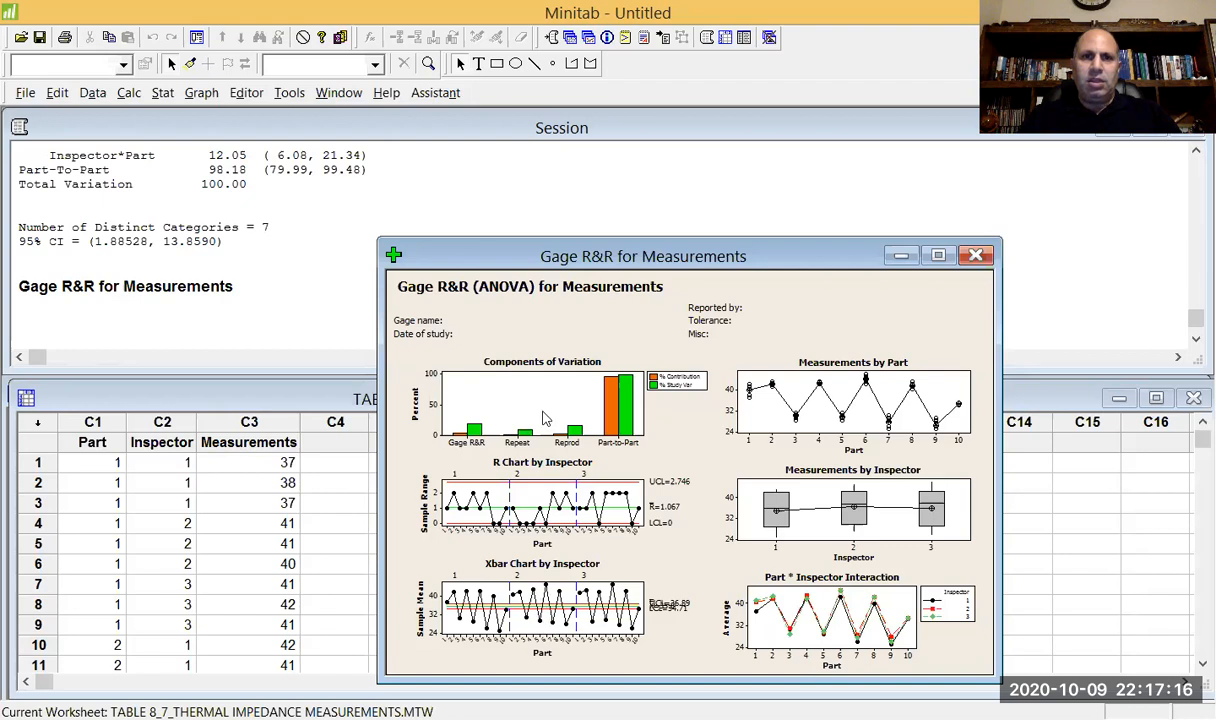
pyautogui.moveTo(740, 258); pyautogui.dragTo(740, 223)
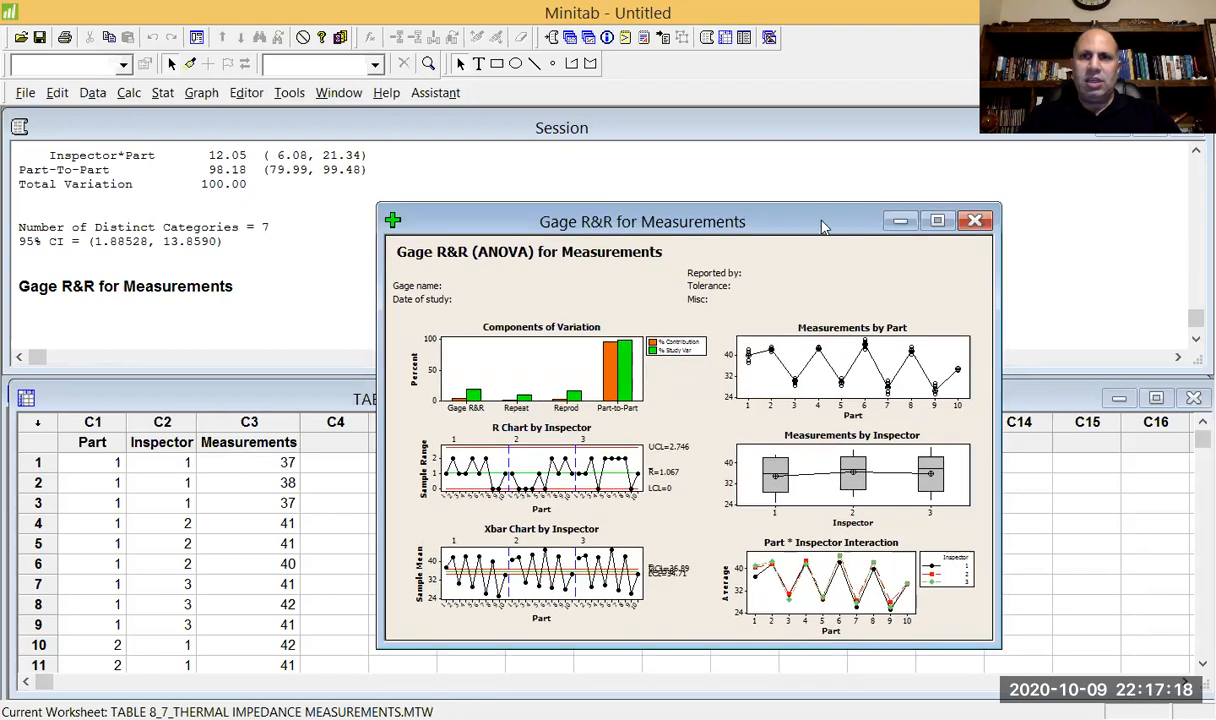
pyautogui.click(975, 221)
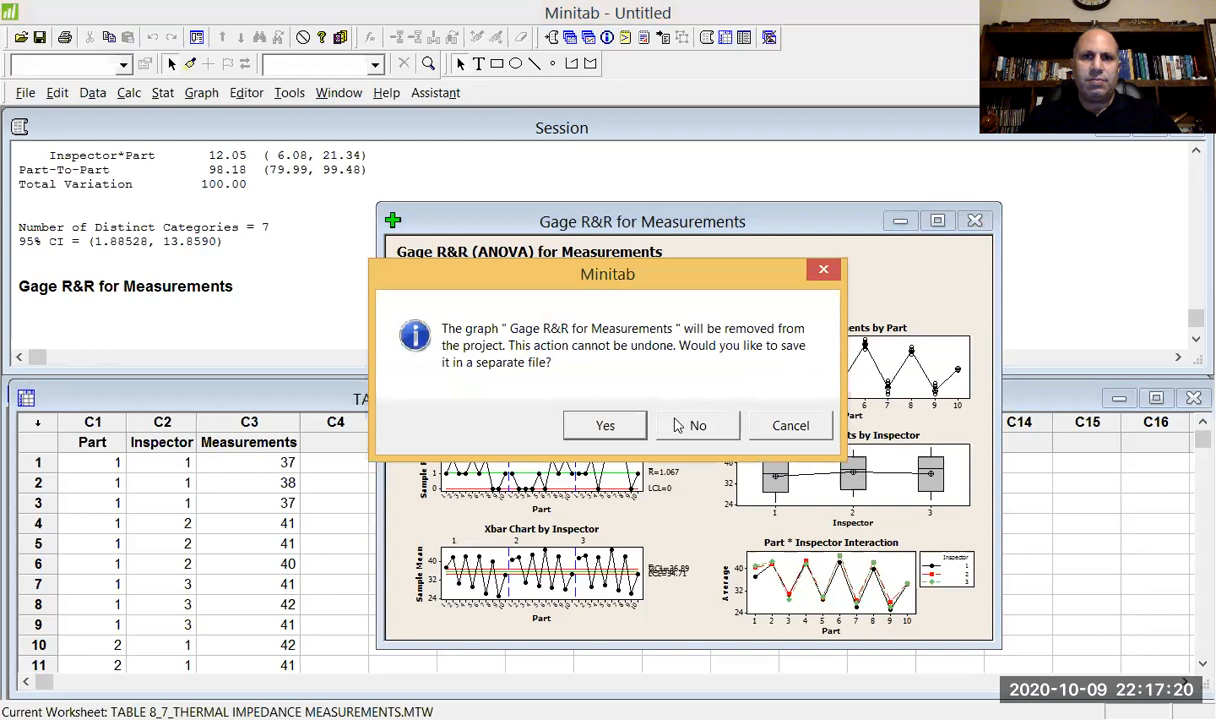
pyautogui.click(675, 425)
# Examine the Gage R&R session output for variance components, standard deviations, percent study variation and number of distinct categories
pyautogui.scroll(4, 527, 292)
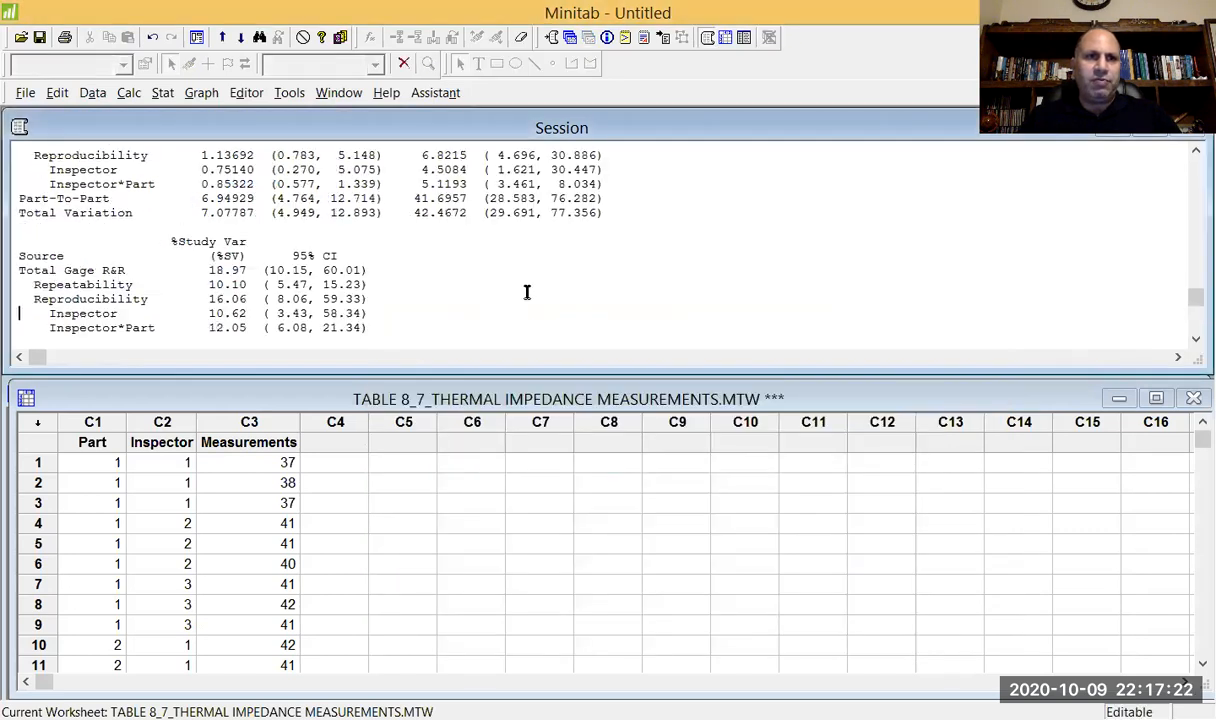
pyautogui.scroll(3, 527, 292)
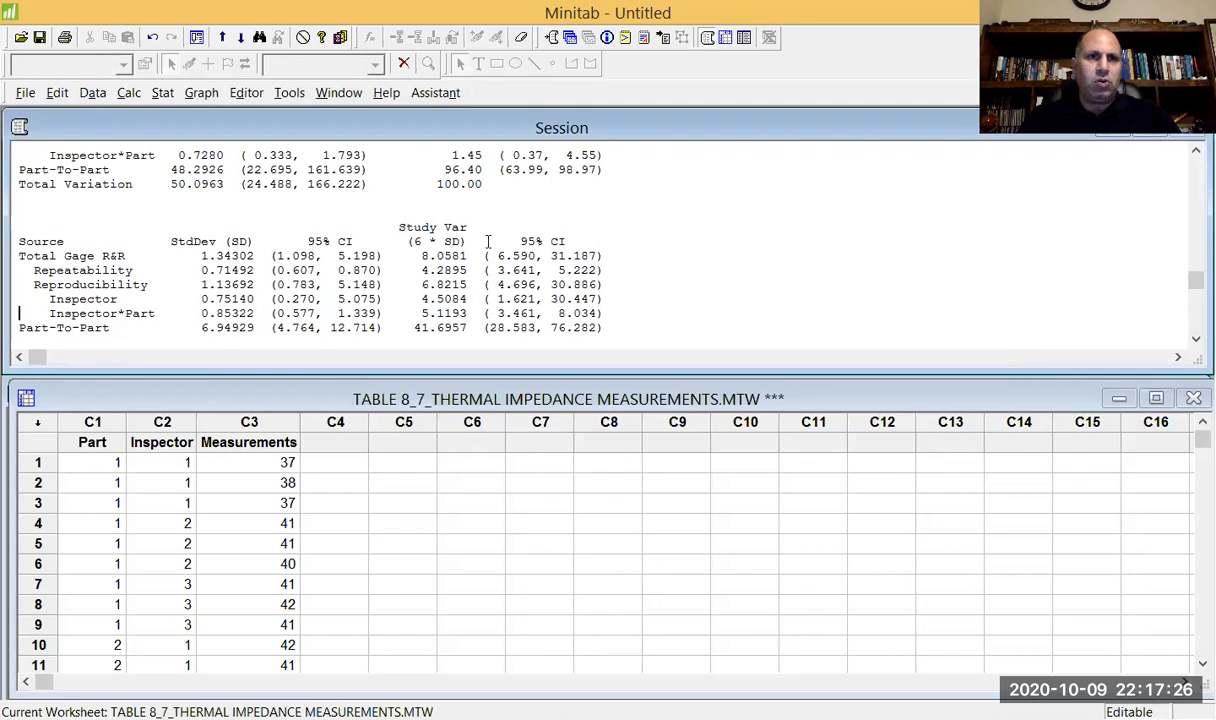
pyautogui.scroll(4, 405, 256)
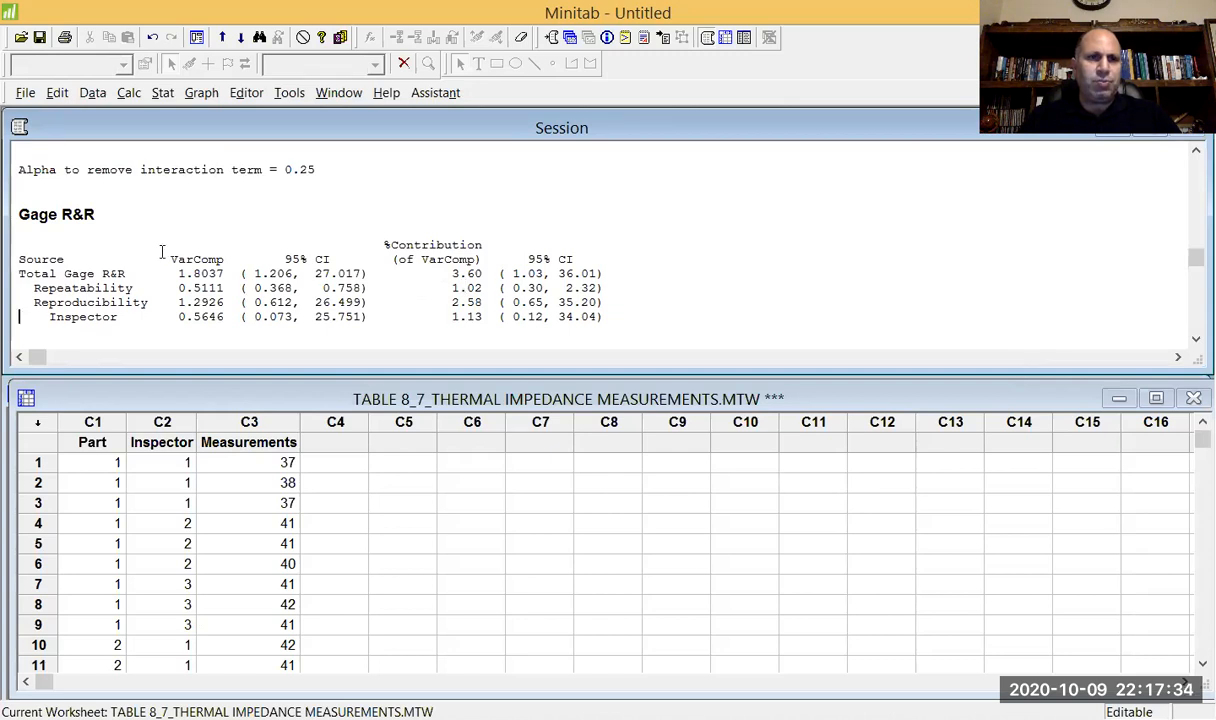
pyautogui.scroll(6, 161, 252)
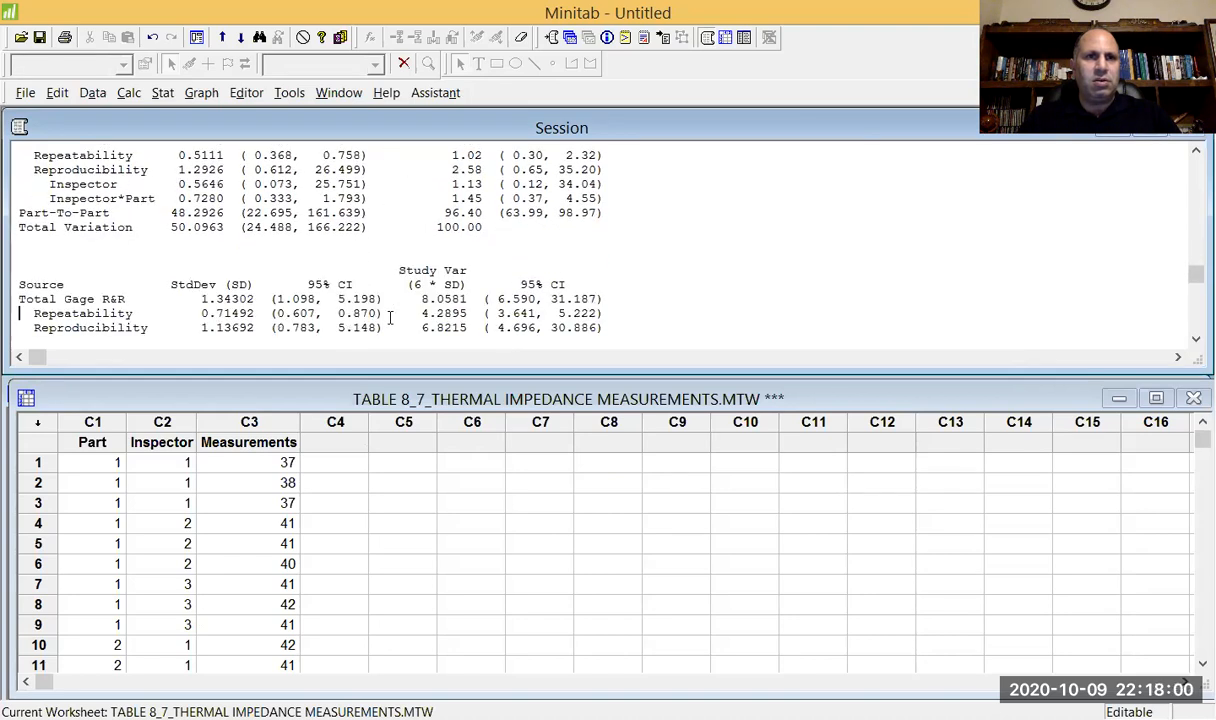
pyautogui.rightClick(390, 318)
pyautogui.click(320, 316)
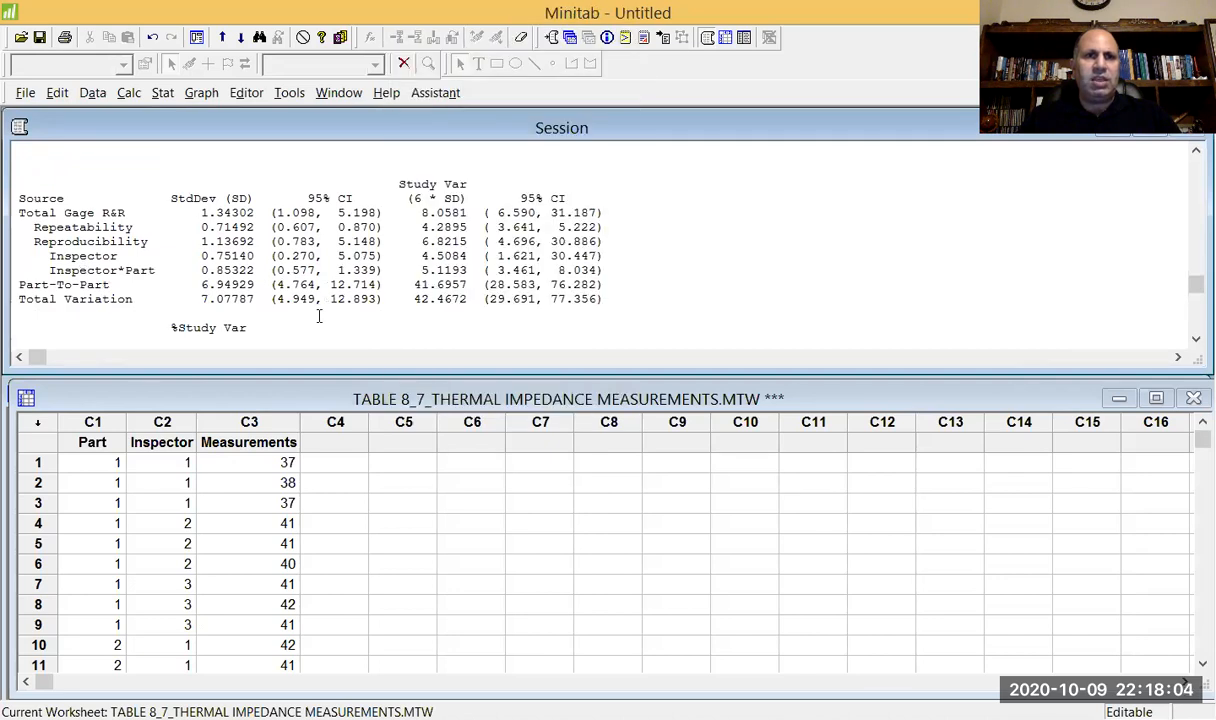
pyautogui.scroll(-3, 319, 316)
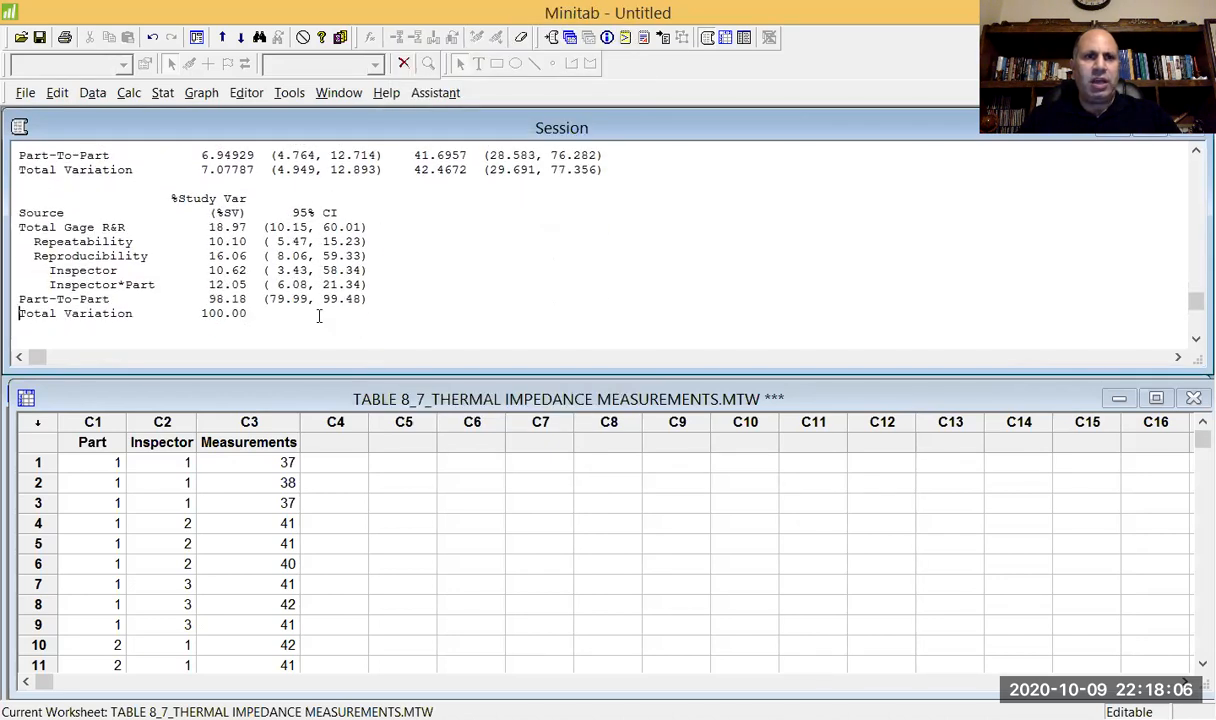
pyautogui.scroll(-3, 319, 316)
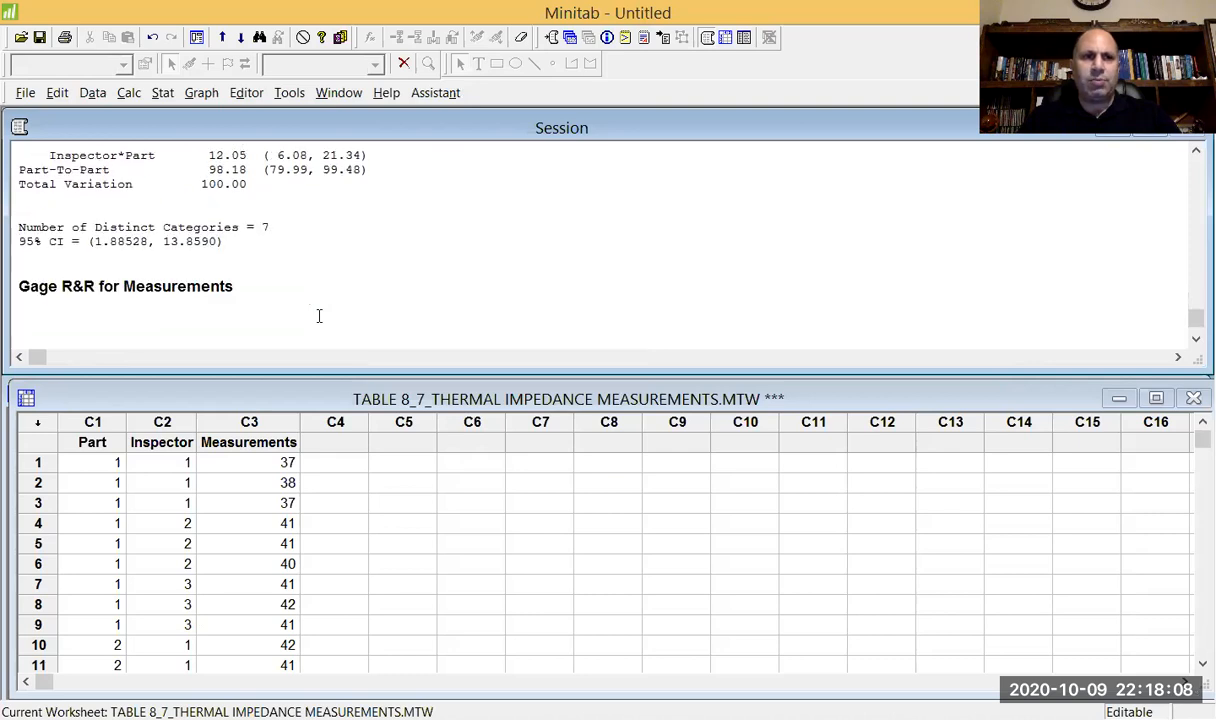